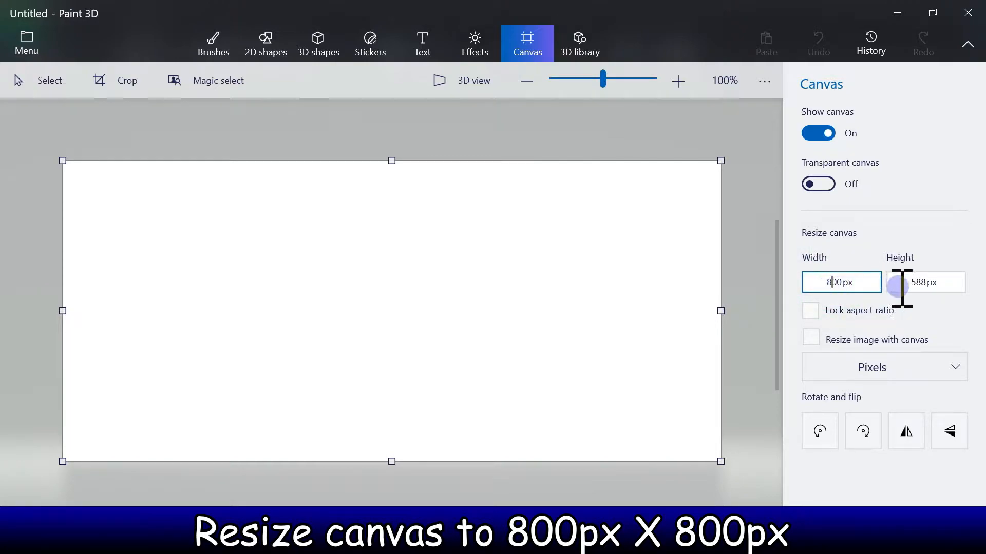
- Resize the canvas to 800 by 800 px
double_click(923, 283)
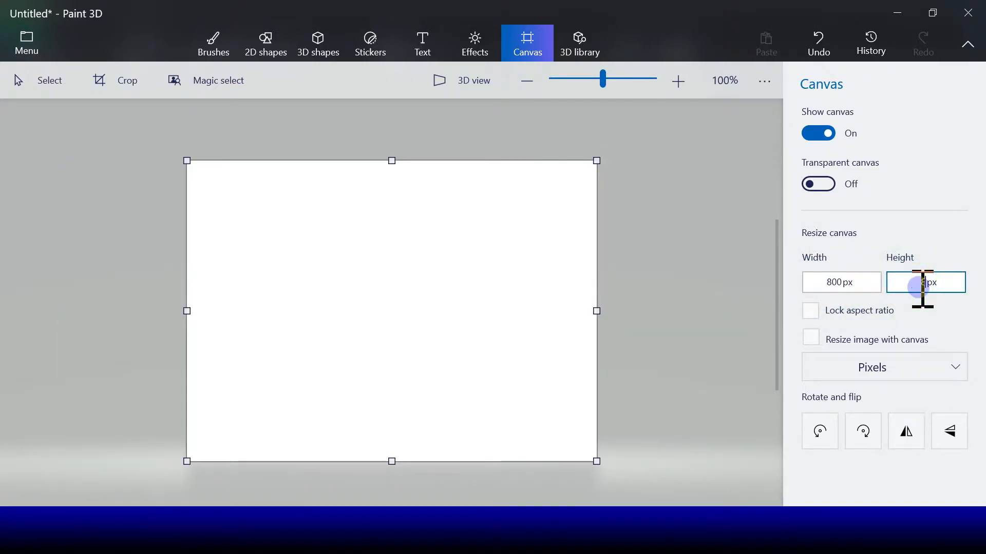
key("Return")
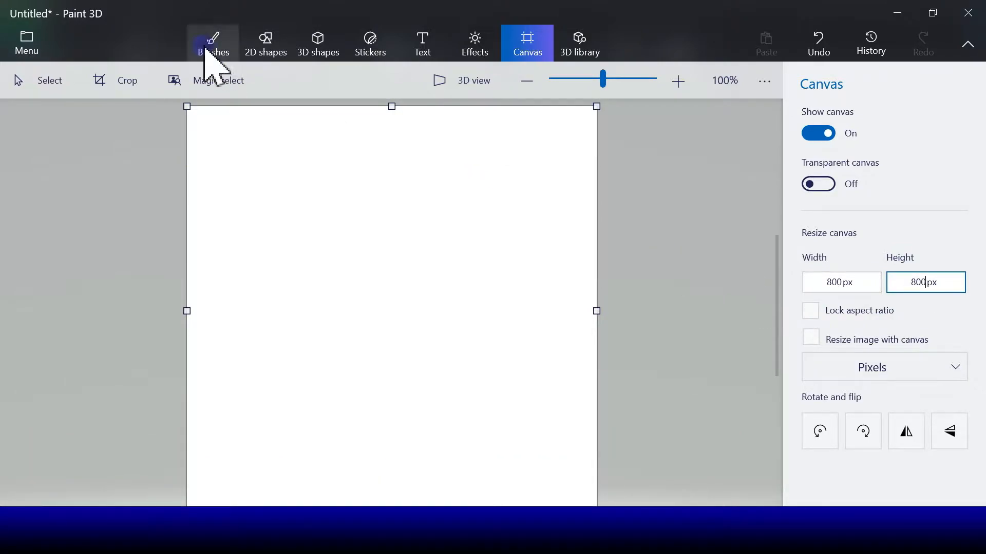
- Fill the whole canvas background with yellow-green using the Fill brush
left_click(234, 52)
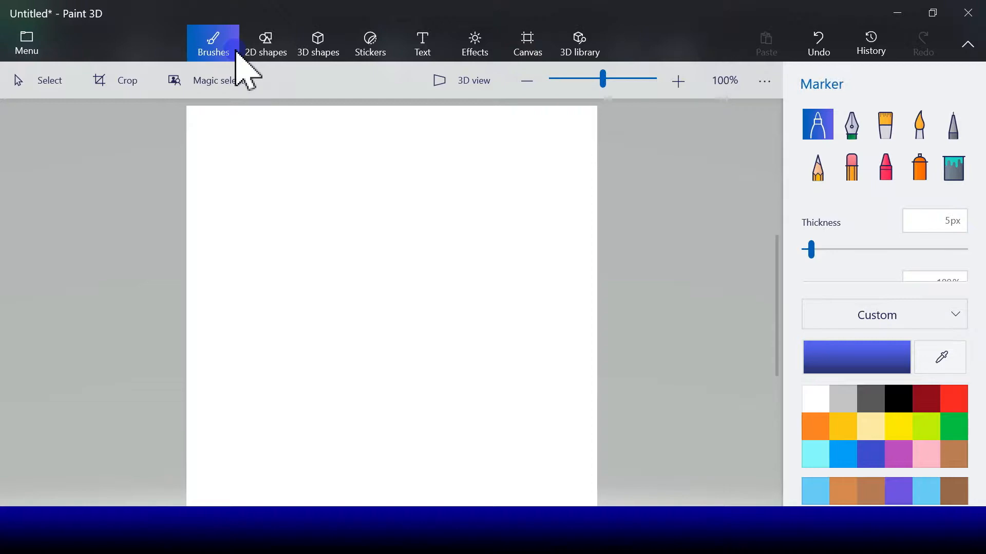
left_click(955, 175)
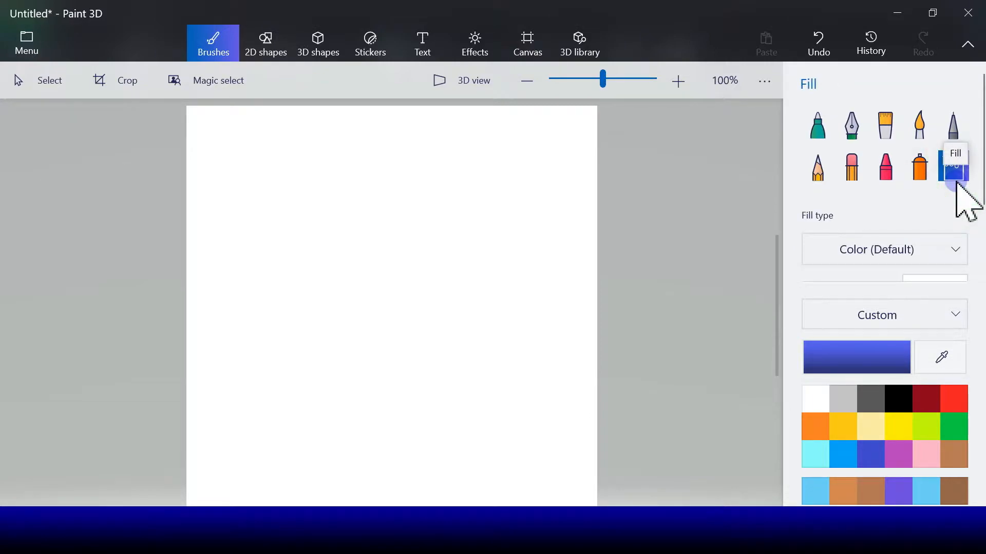
left_click(929, 426)
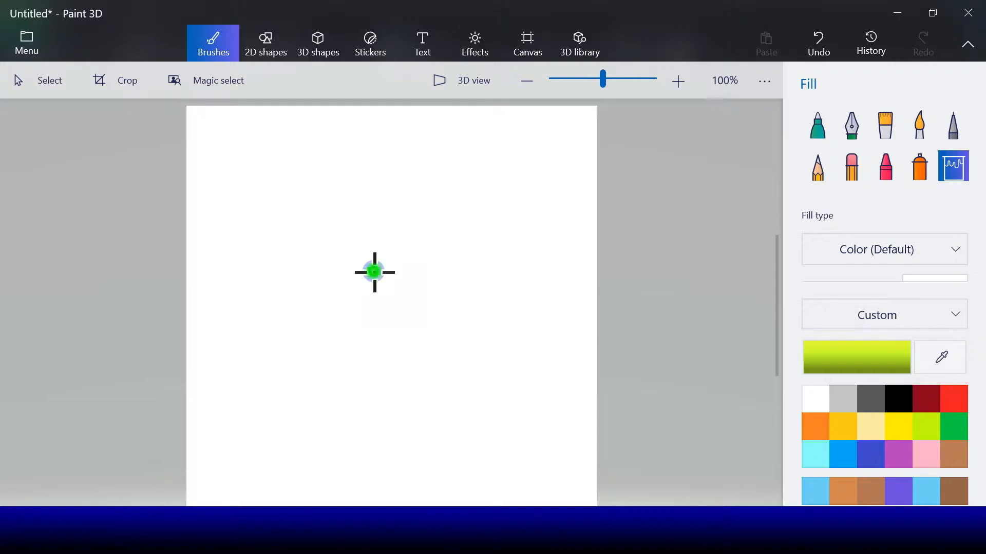
left_click(375, 272)
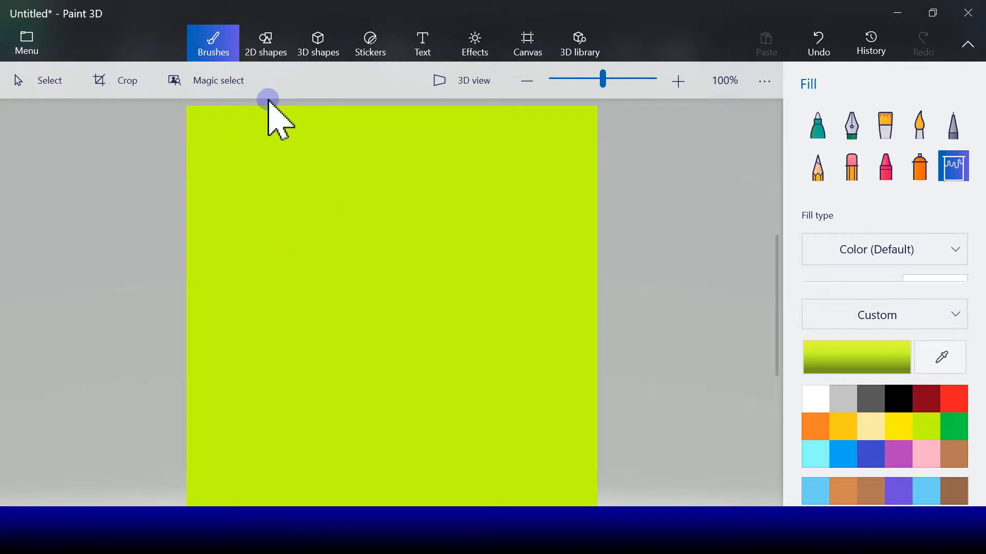
- Draw a large circle in the upper-left half of the canvas with the Circle shape
left_click(271, 45)
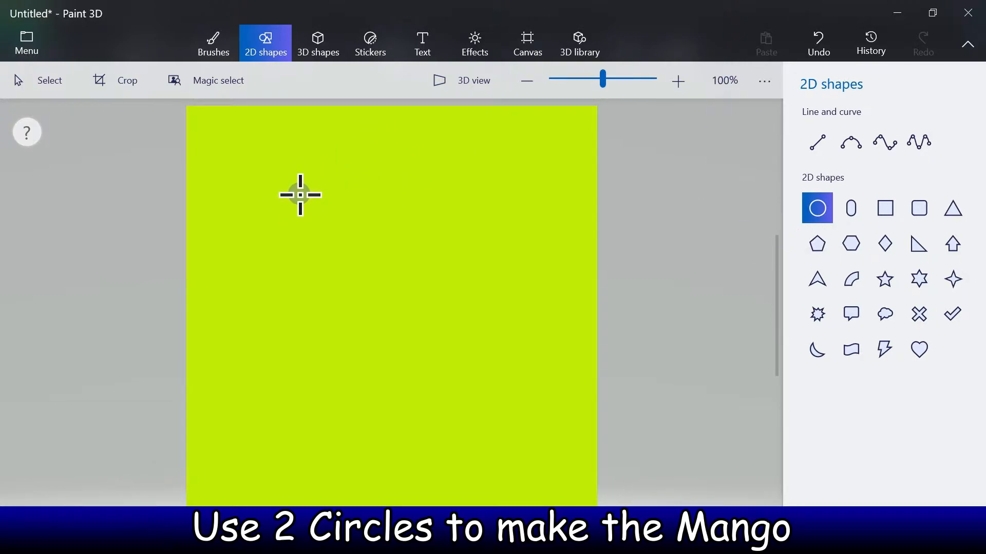
left_click_drag(436, 313, 502, 382)
left_click_drag(405, 302, 343, 308)
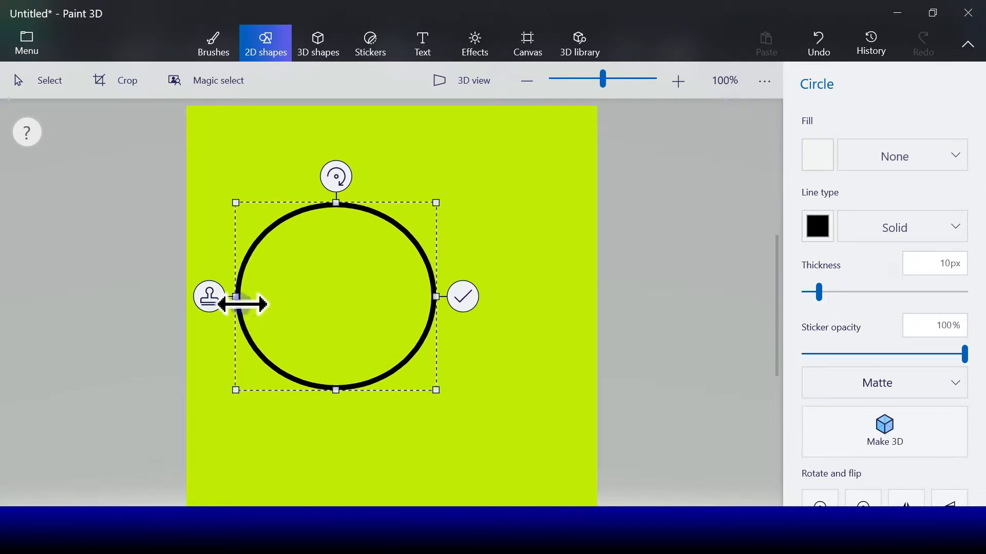
- Set the circle's outline colour to orange
left_click(821, 230)
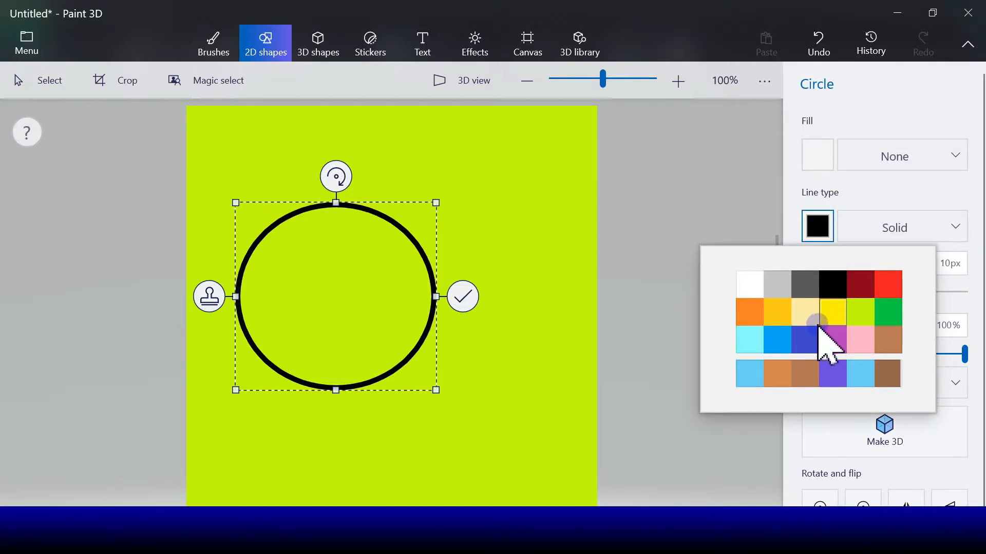
left_click(780, 310)
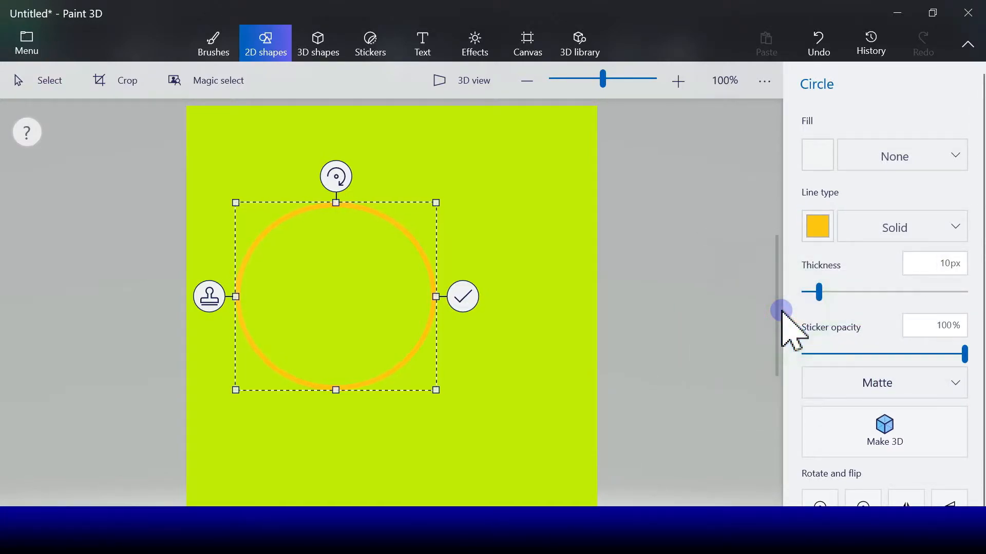
left_click(818, 227)
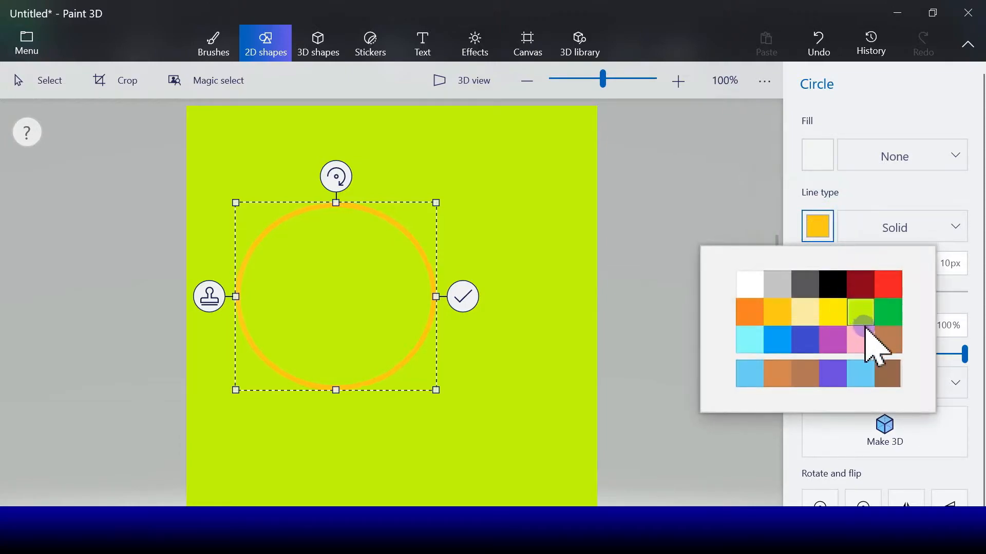
left_click(742, 315)
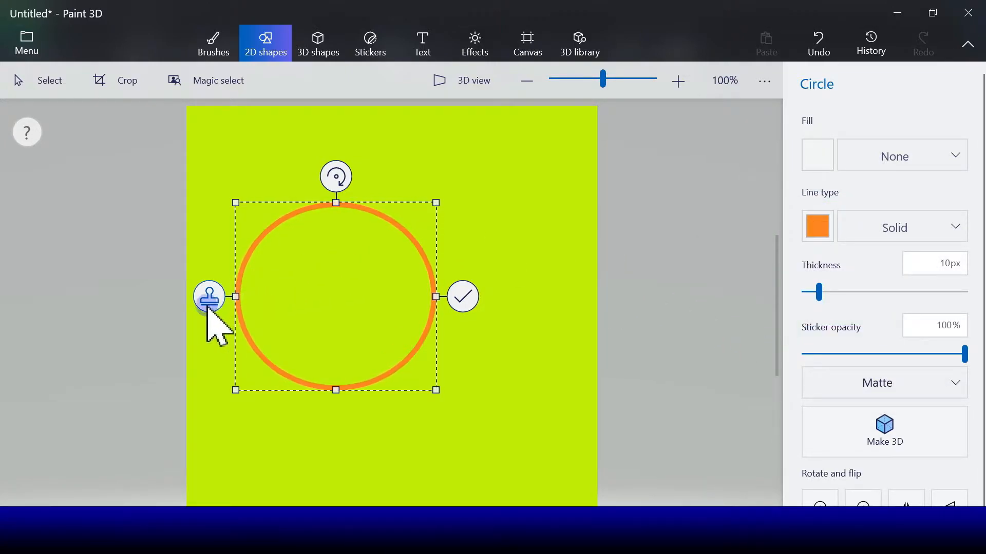
- Add a smaller orange circle below and to the right of the large circle, and commit the shapes
left_click_drag(330, 297, 462, 400)
left_click_drag(374, 310, 465, 394)
left_click_drag(505, 442, 455, 396)
left_click_drag(410, 344, 425, 359)
left_click_drag(476, 402, 472, 394)
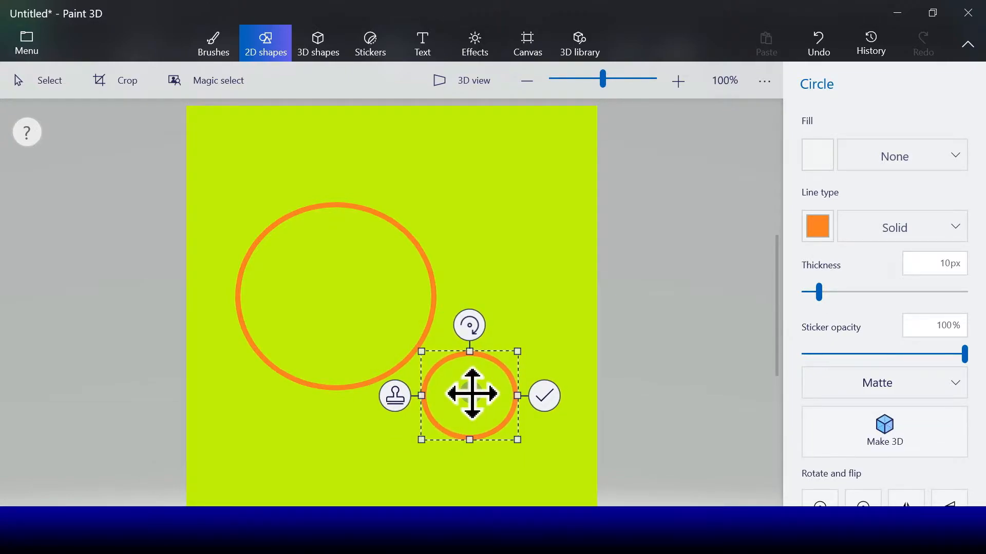
left_click(545, 398)
- Draw a 3-point curve joining the lower edges of both circles and bend it downward
left_click(864, 148)
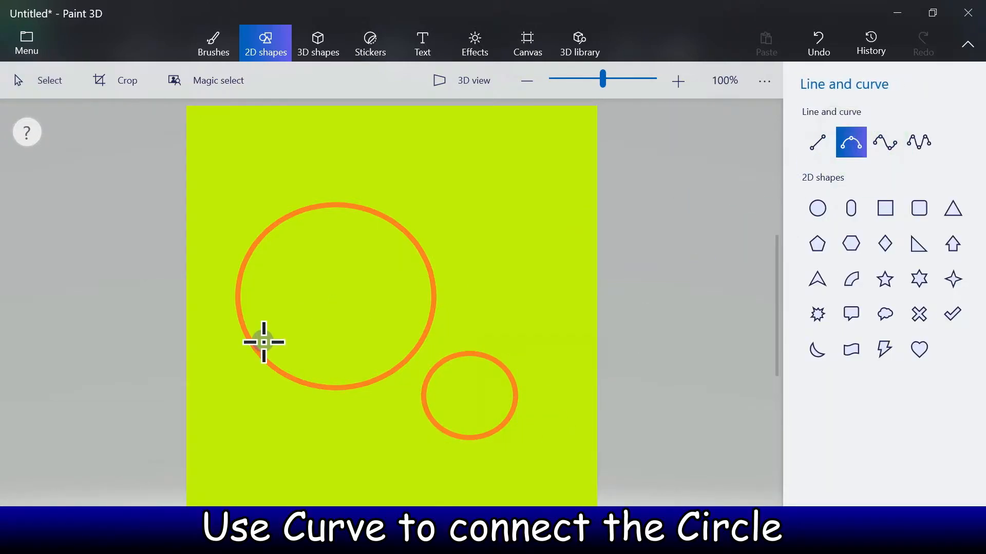
left_click_drag(257, 351, 470, 438)
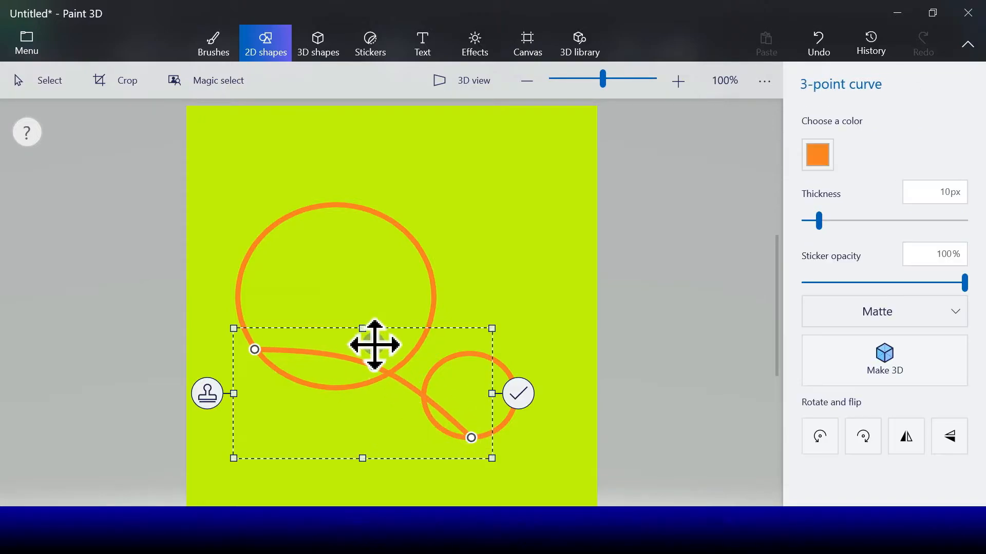
left_click_drag(356, 394, 334, 414)
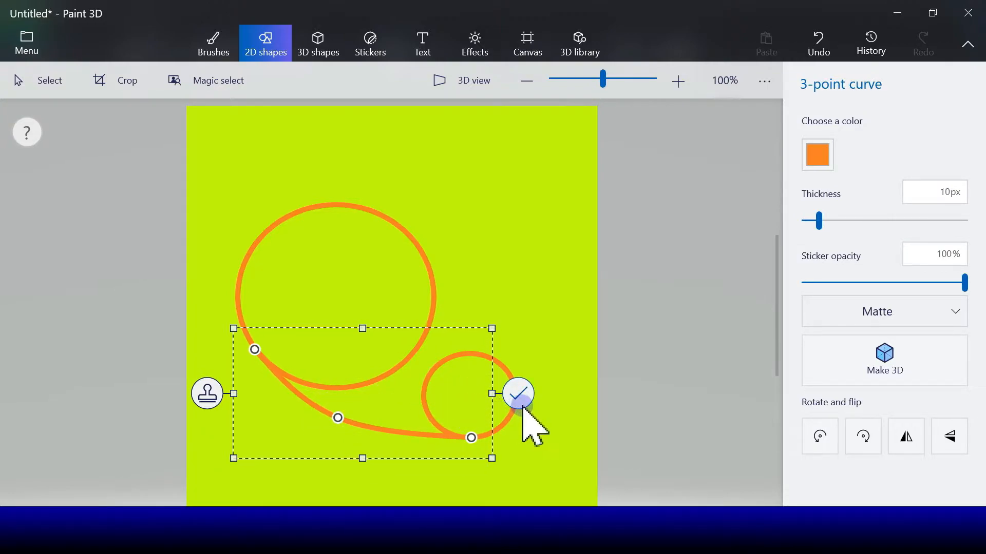
left_click(519, 394)
- Draw a second 3-point curve joining the large circle's right side to the small circle's top
left_click(850, 142)
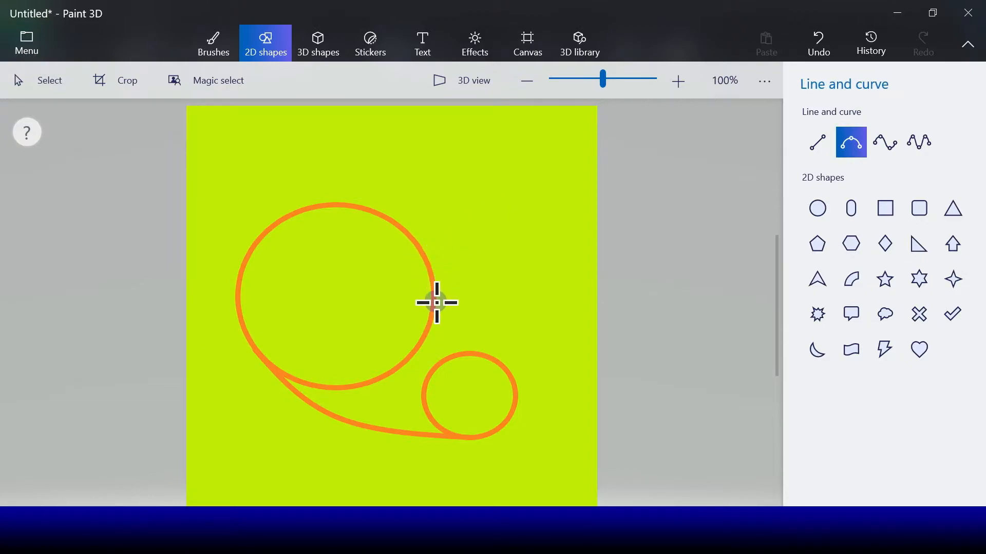
left_click_drag(433, 280, 490, 356)
left_click_drag(468, 306, 458, 328)
left_click(536, 323)
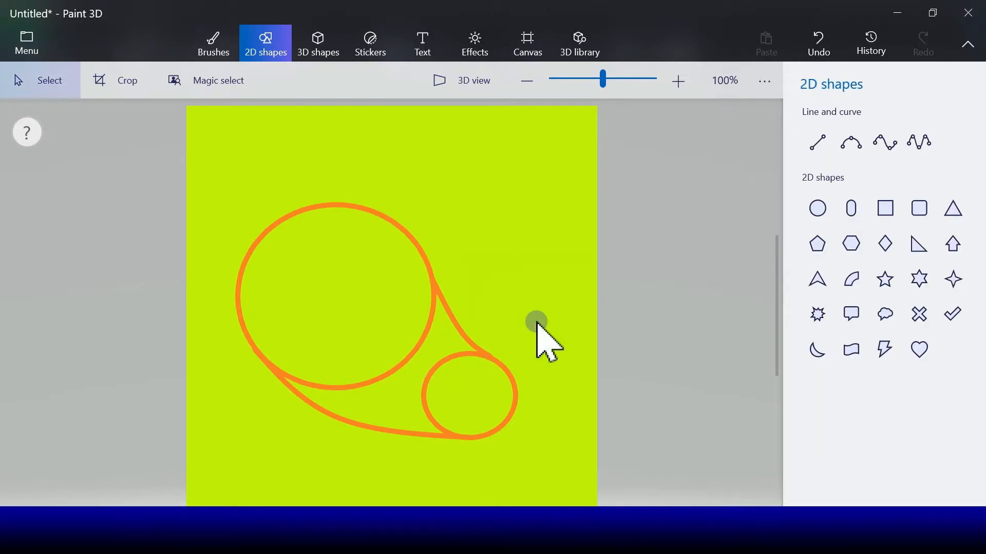
- With a yellow Marker at 21 px thickness, paint over the outline where the curves meet the circles
left_click(224, 58)
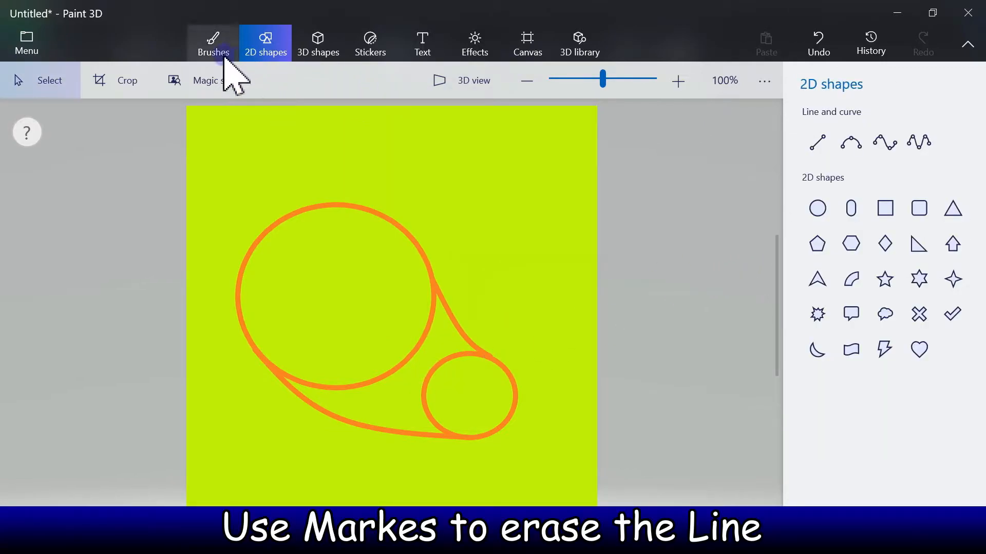
left_click(224, 55)
left_click(816, 128)
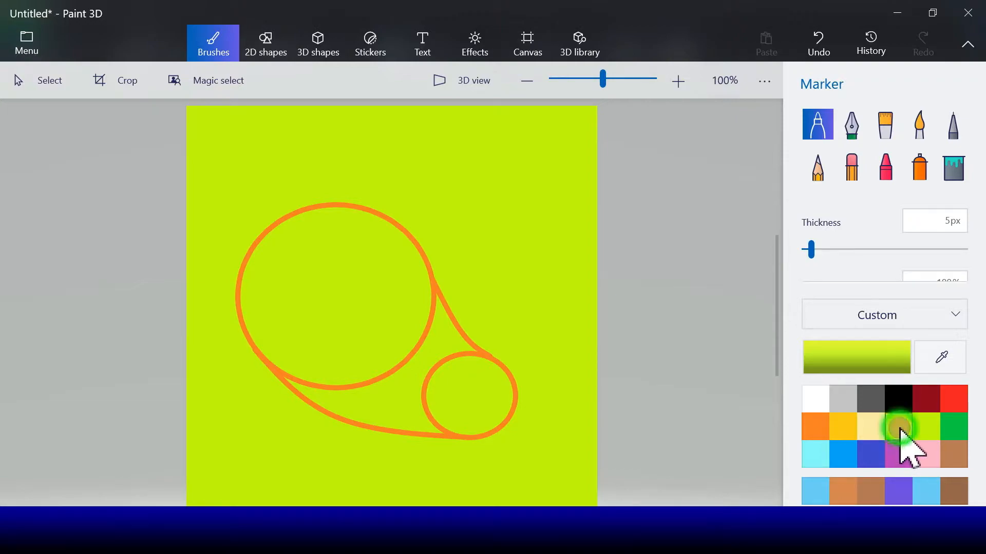
left_click(896, 428)
left_click_drag(811, 251, 817, 252)
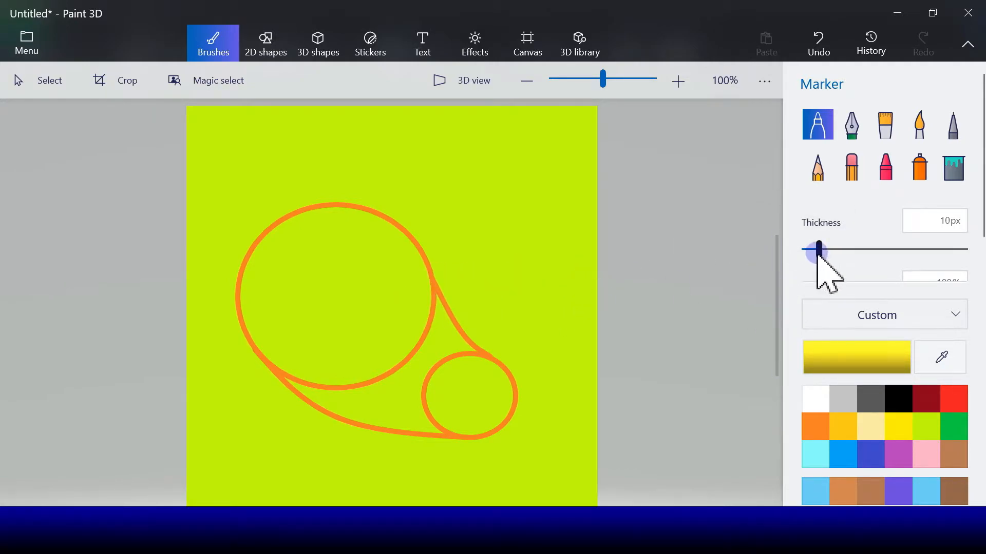
left_click_drag(819, 257, 837, 252)
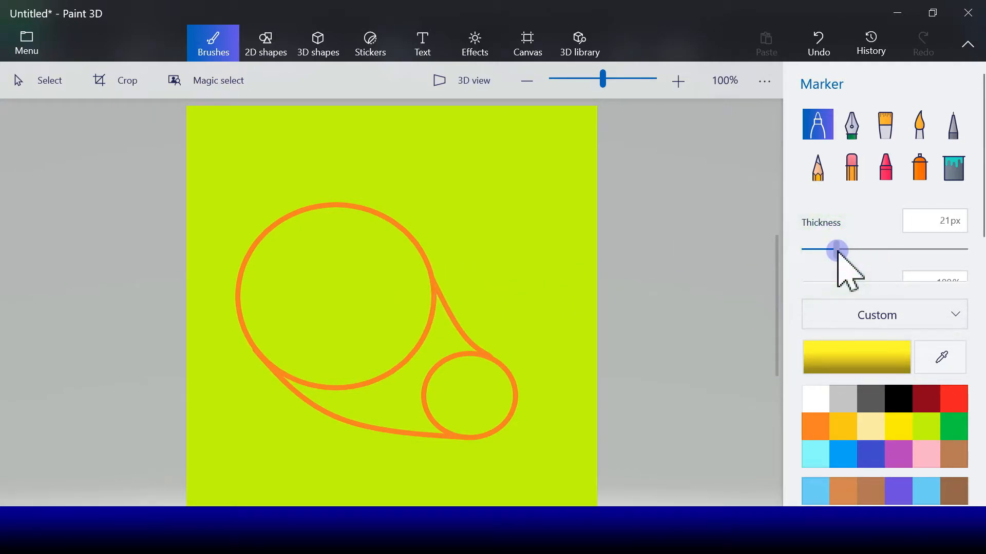
left_click(432, 294)
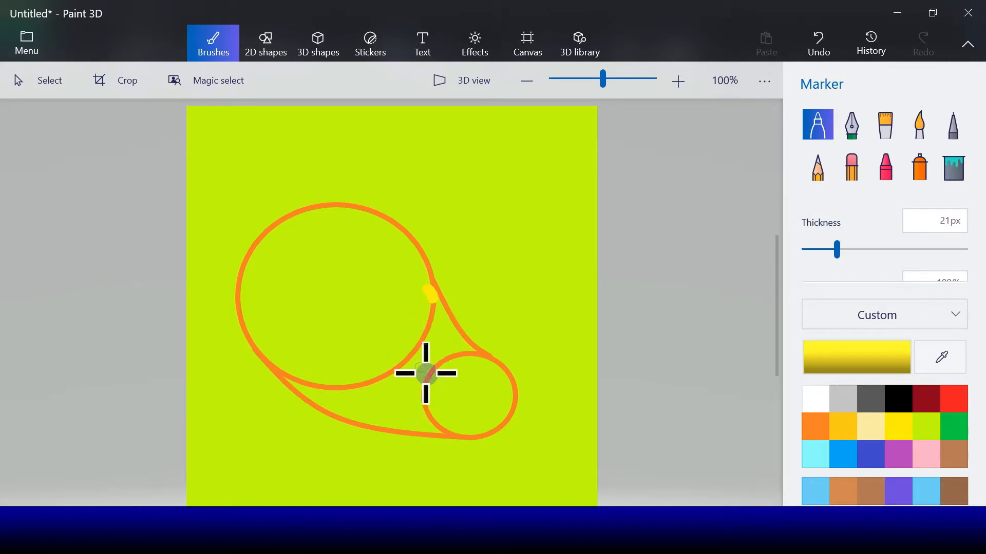
left_click(472, 355)
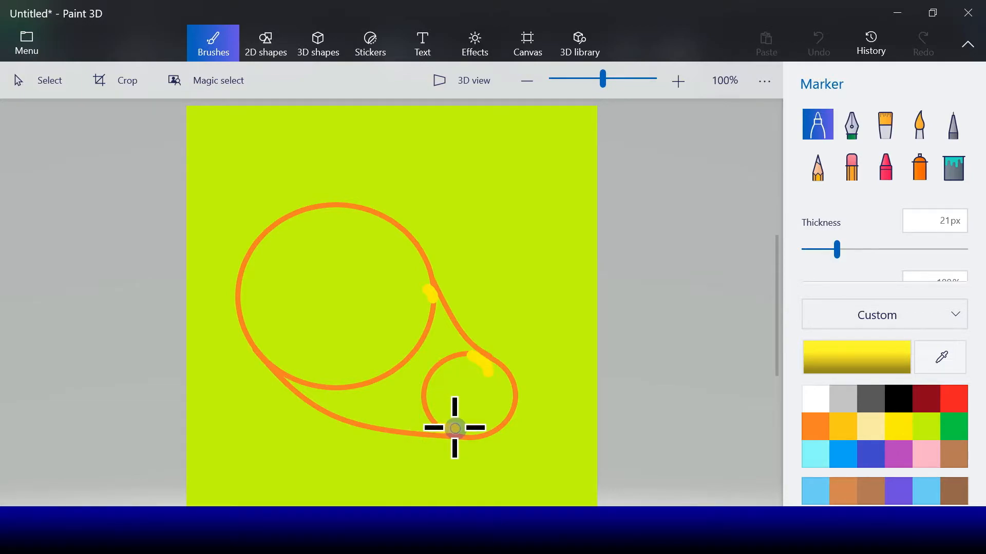
left_click_drag(437, 427, 461, 429)
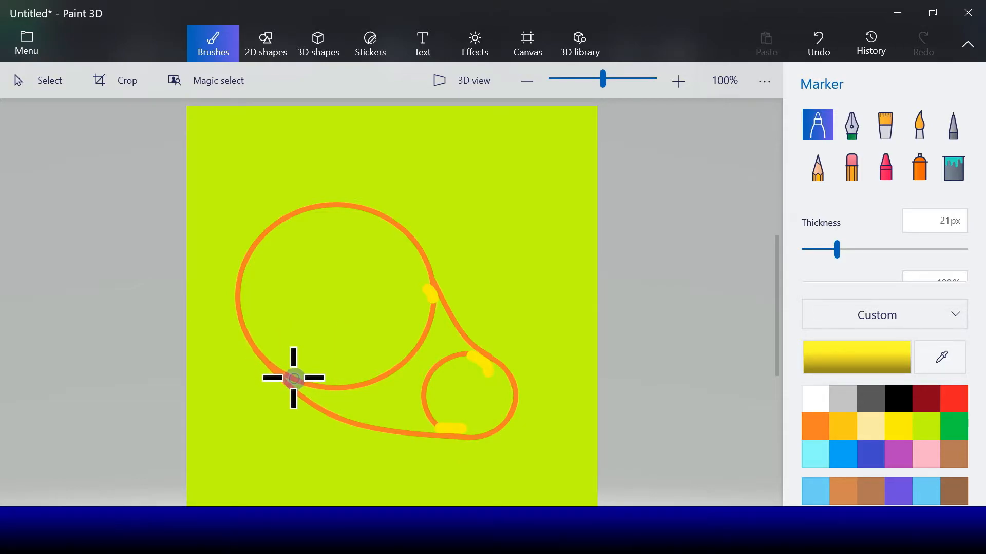
left_click_drag(293, 379, 281, 361)
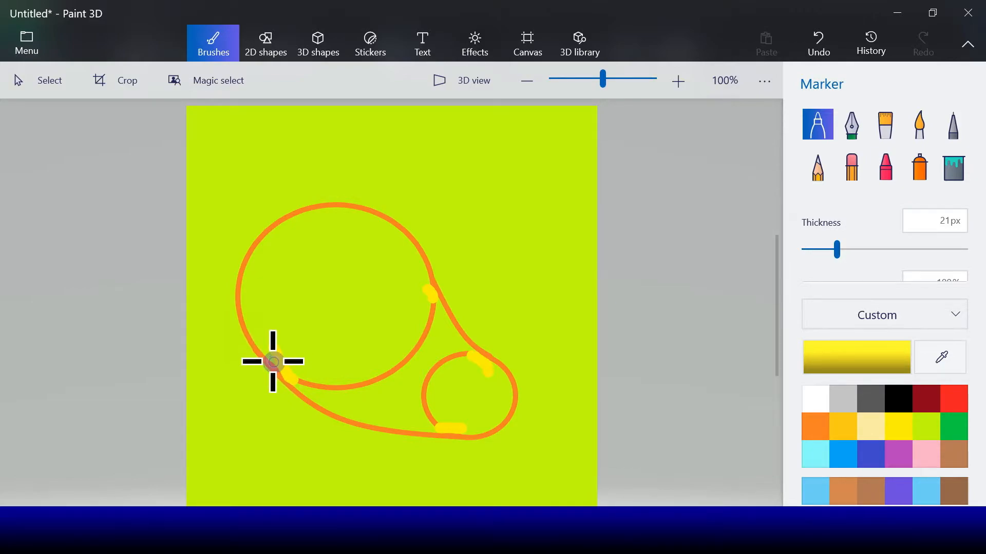
left_click_drag(274, 358, 285, 369)
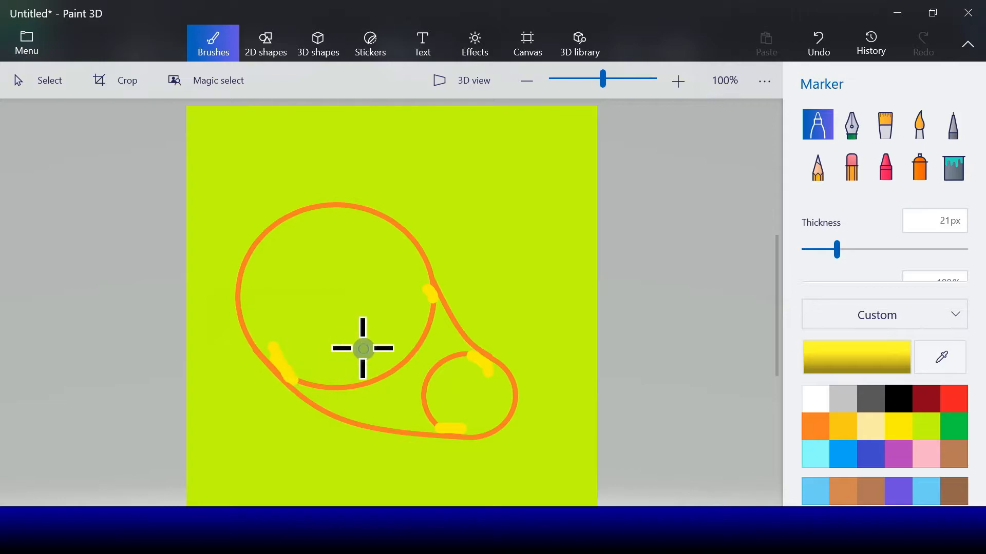
- Fill the inside regions of the mango shape with yellow
left_click(954, 173)
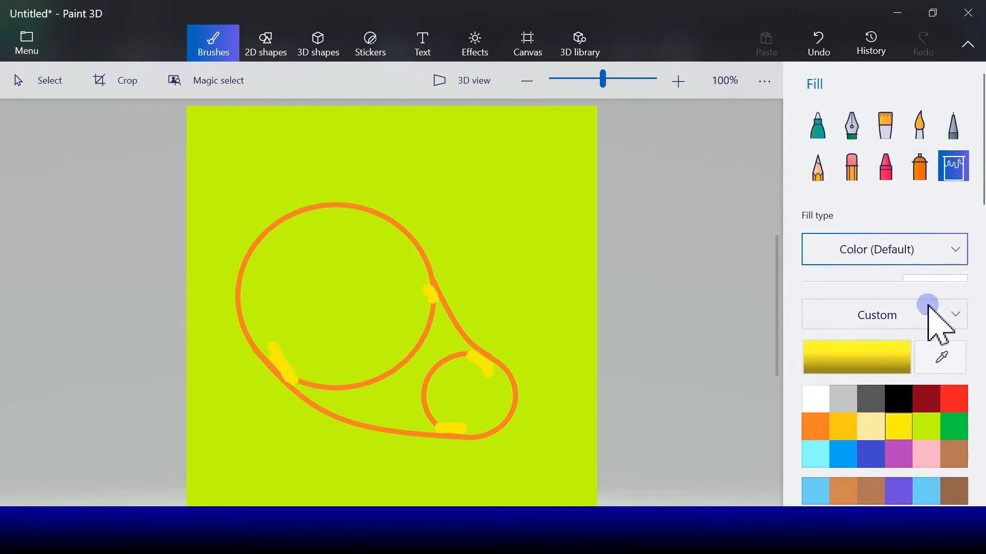
left_click(284, 291)
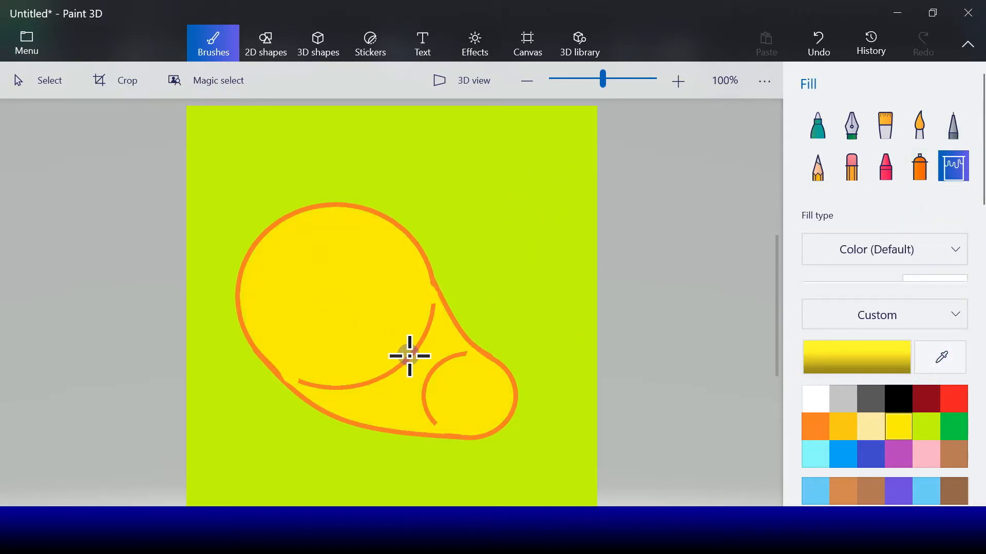
left_click(433, 370)
left_click(409, 359)
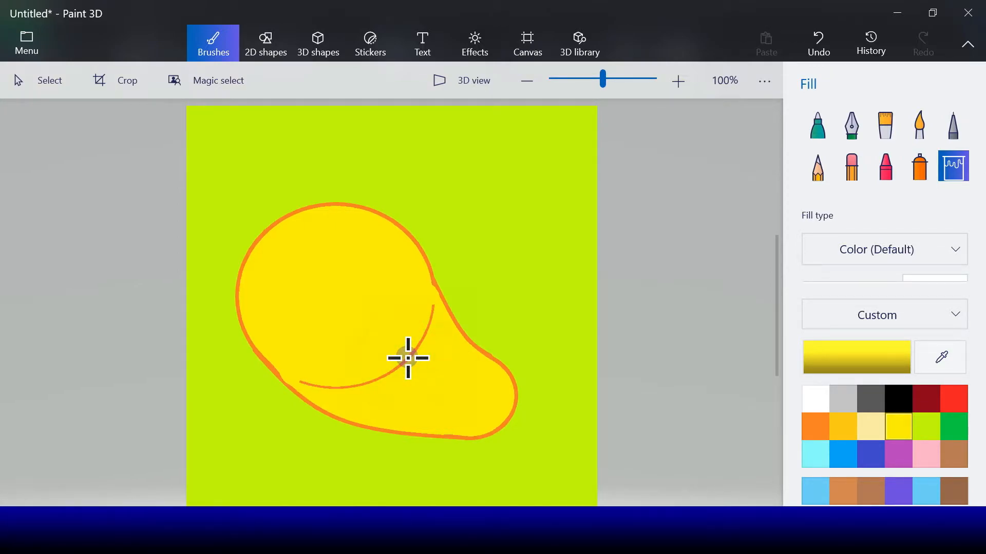
left_click(408, 359)
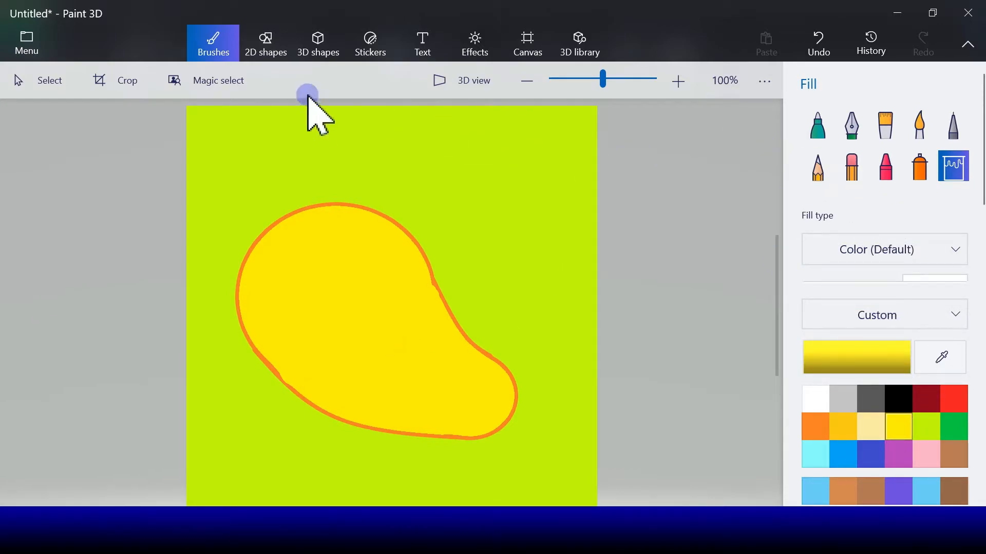
- Draw a curved orange stem with a 3-point curve above the mango's top-left edge
left_click(259, 56)
left_click(854, 147)
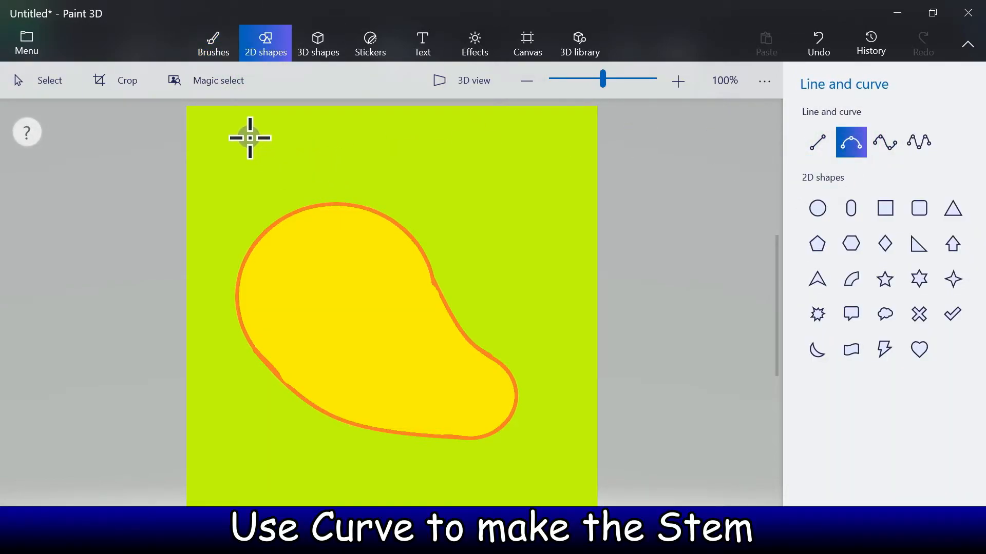
mouse_move(250, 138)
left_mouse_down()
mouse_move(259, 202)
mouse_move(279, 218)
left_mouse_up()
left_click(853, 220)
left_click_drag(854, 222, 839, 222)
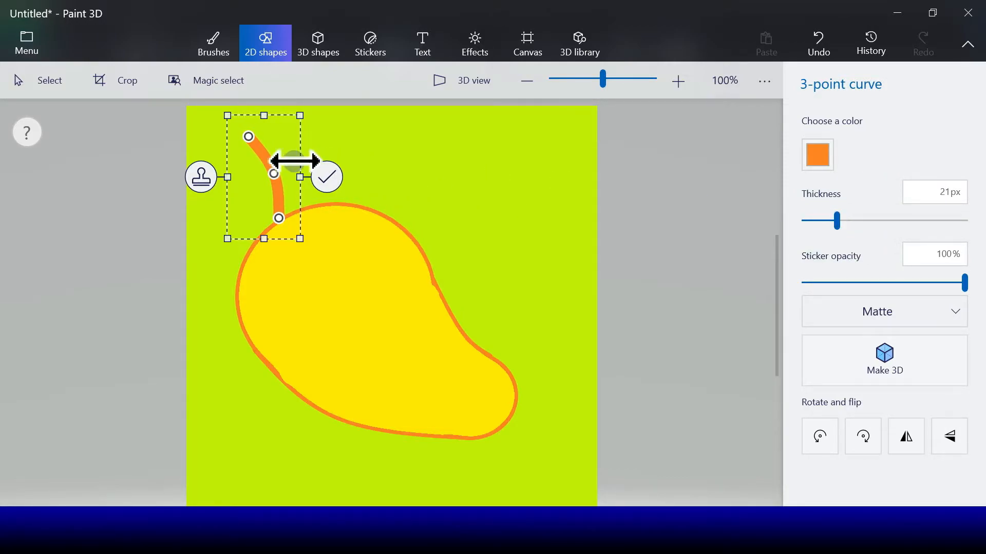
left_click_drag(273, 174, 247, 178)
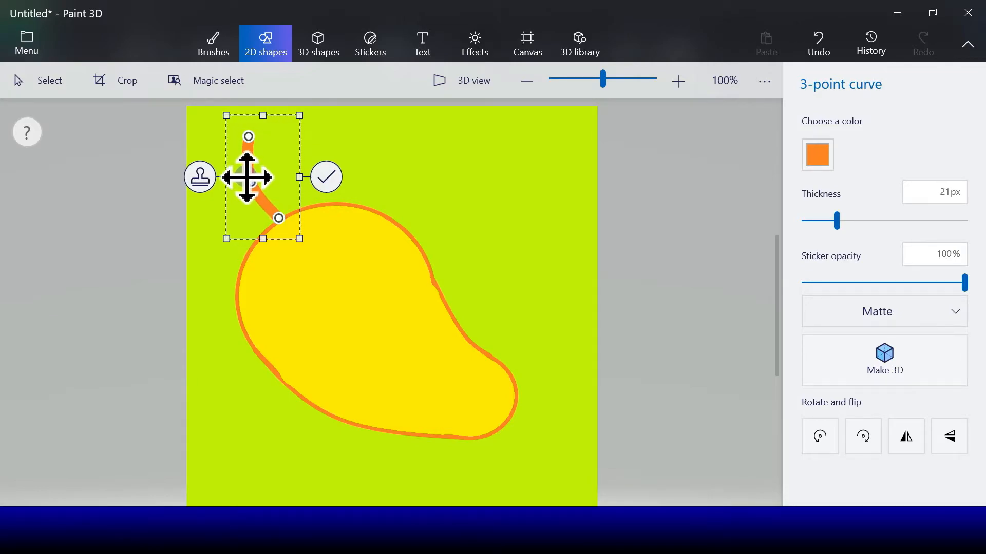
left_click(326, 177)
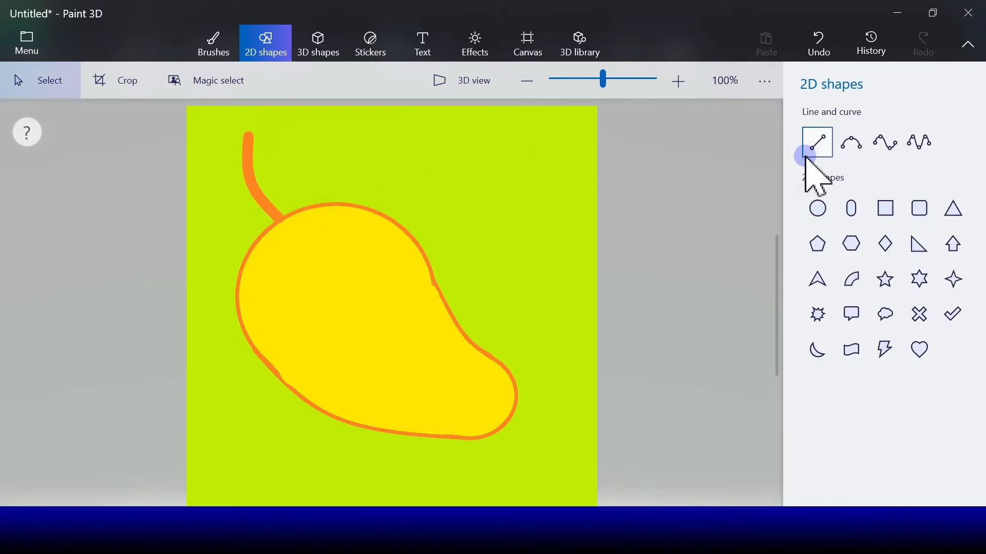
- Draw an ellipse beside the stem above the mango, set its outline to 10 px, and tilt and reshape it into a leaf
left_click(823, 212)
left_click(822, 212)
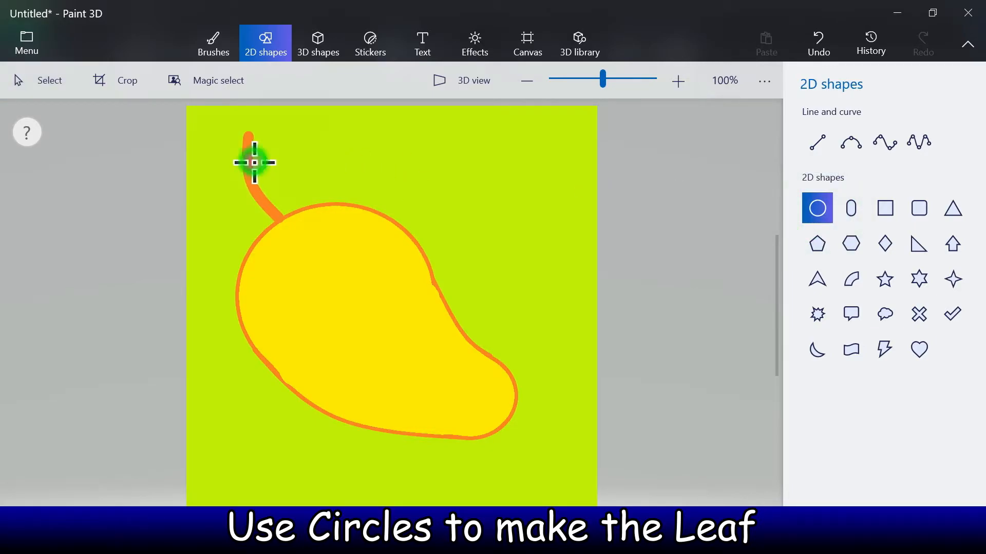
left_click_drag(254, 162, 431, 197)
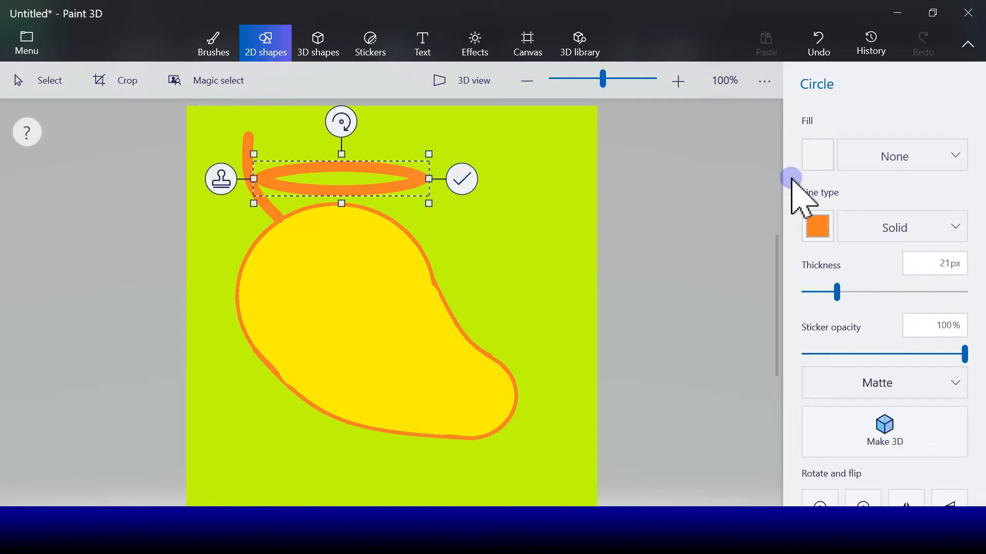
left_click(837, 293)
left_click_drag(837, 295, 813, 296)
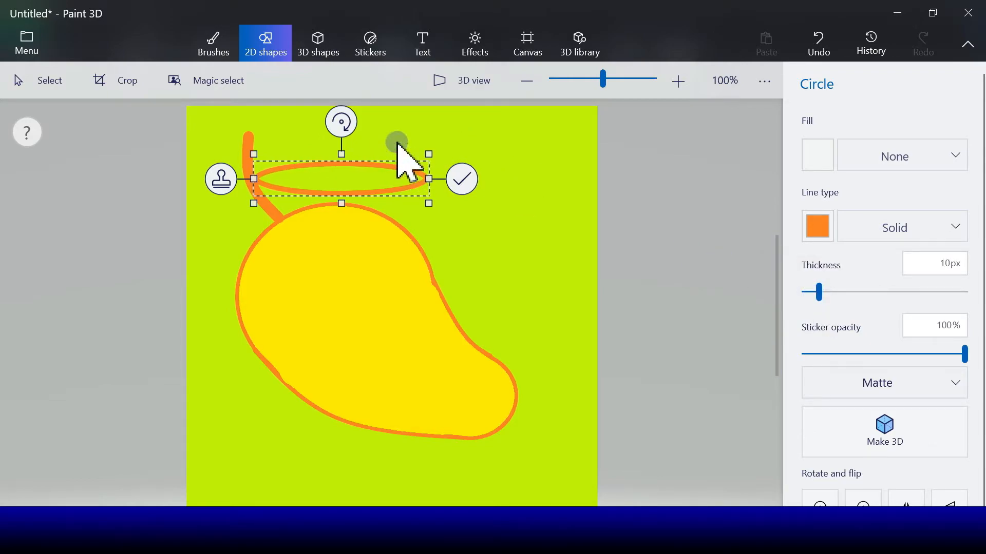
mouse_move(341, 121)
left_mouse_down()
mouse_move(337, 168)
mouse_move(345, 128)
mouse_move(361, 150)
mouse_move(347, 128)
left_mouse_up()
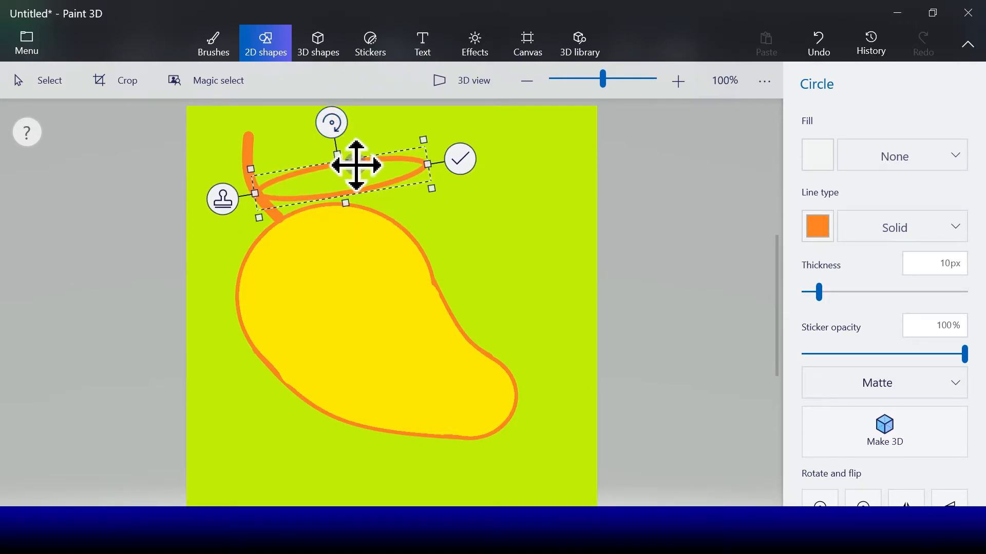
left_click_drag(356, 177, 351, 159)
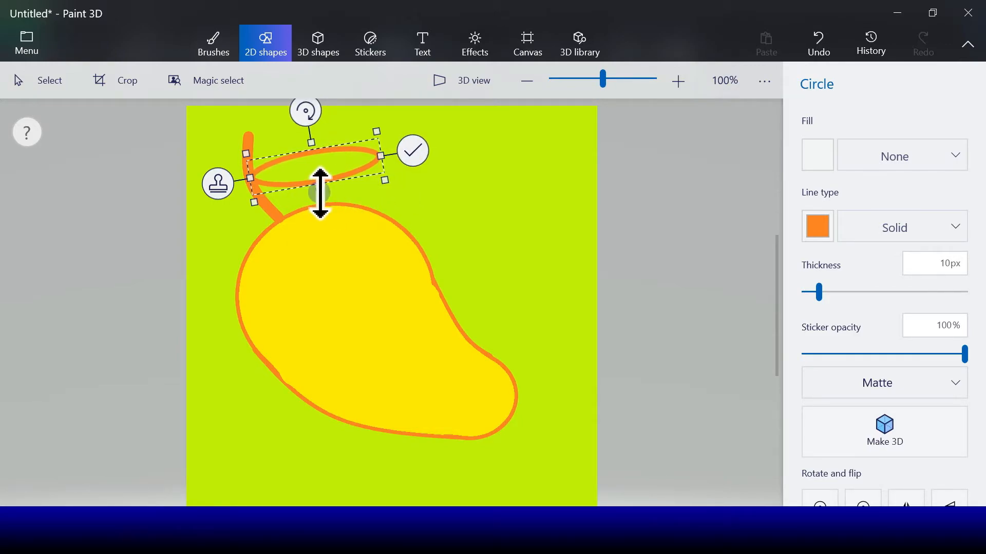
left_click_drag(320, 197, 322, 201)
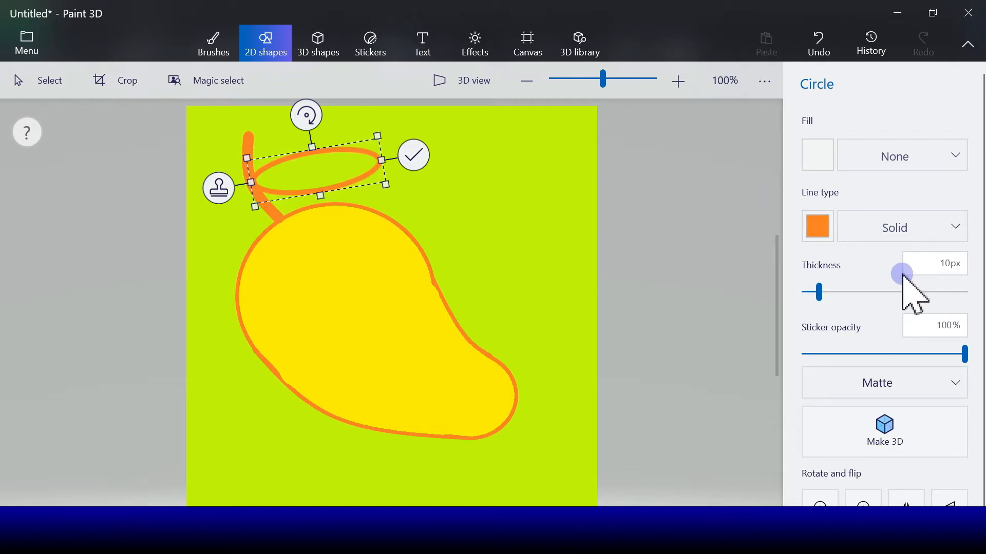
- Give the leaf a solid green fill and green outline, nudge it into place, and commit it
left_click(823, 160)
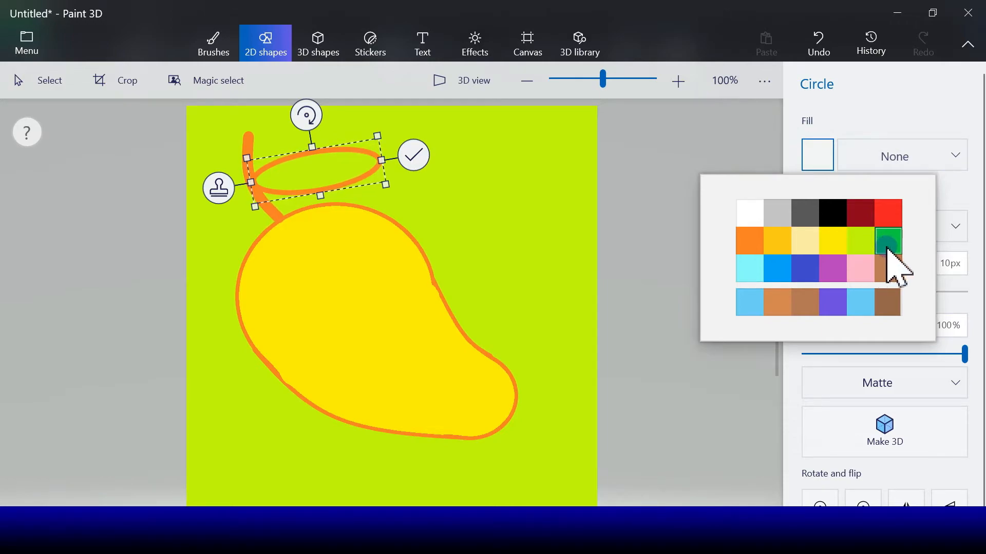
left_click(887, 248)
left_click(819, 237)
left_click(887, 314)
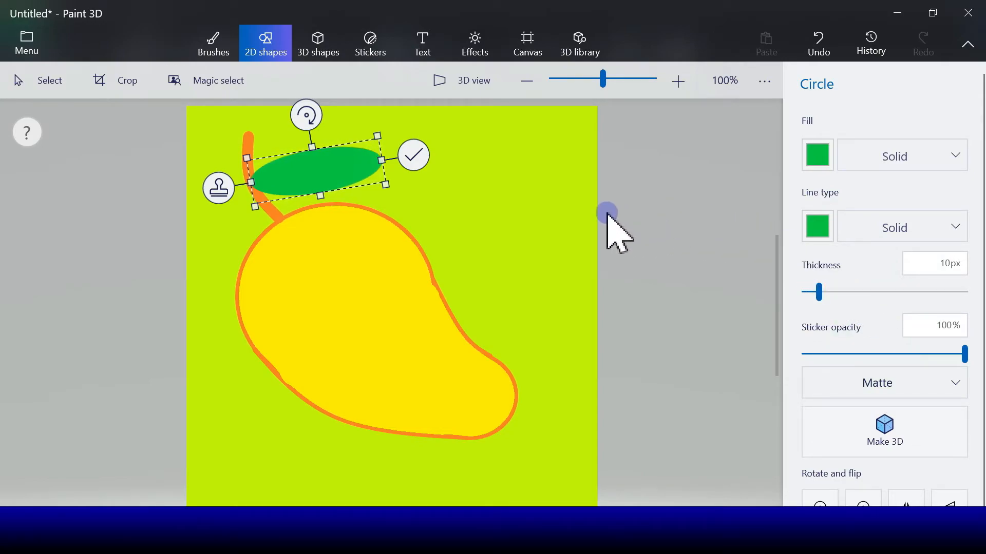
left_click_drag(328, 176, 335, 167)
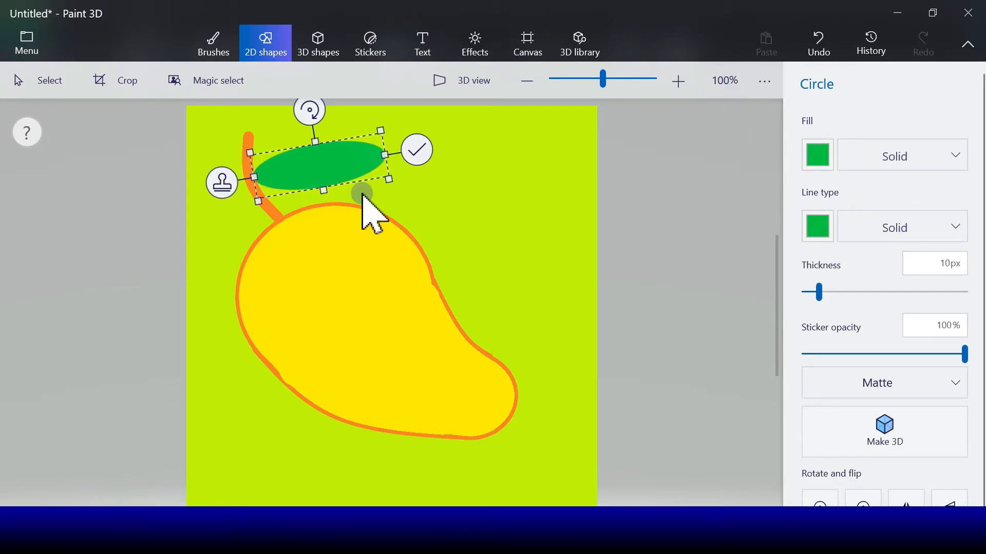
left_click(418, 150)
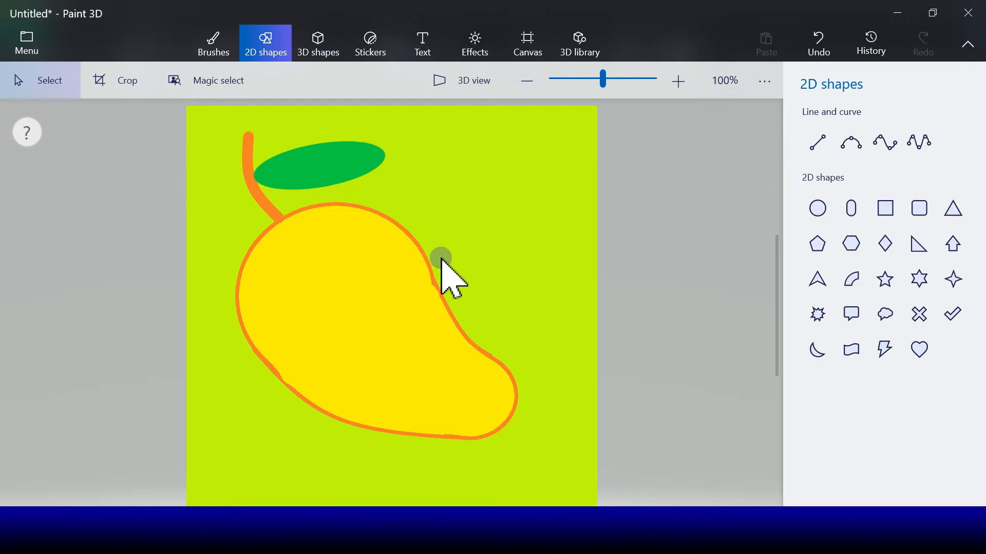
- Draw a yellow-orange 3-point curve along the leaf's length as its midrib and commit it
left_click(814, 211)
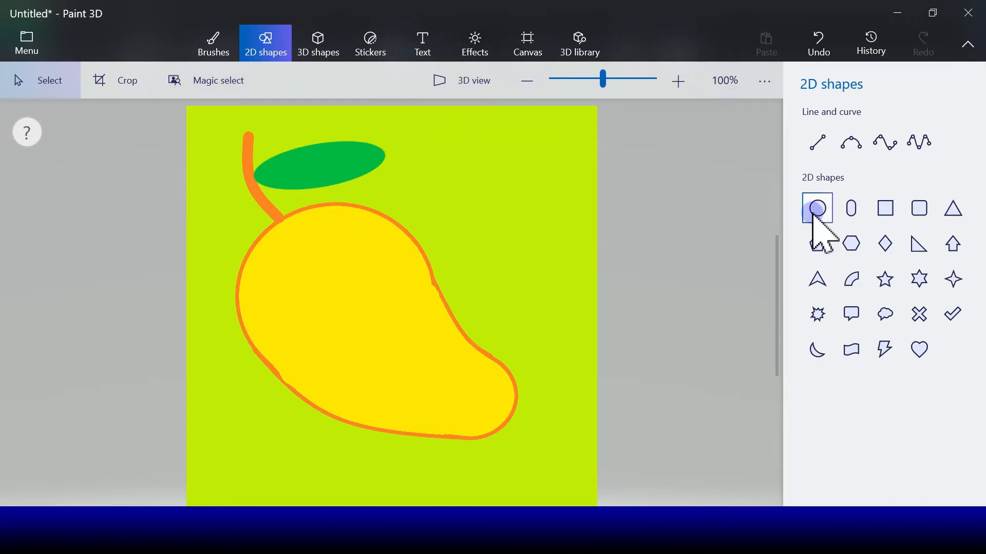
left_click(851, 154)
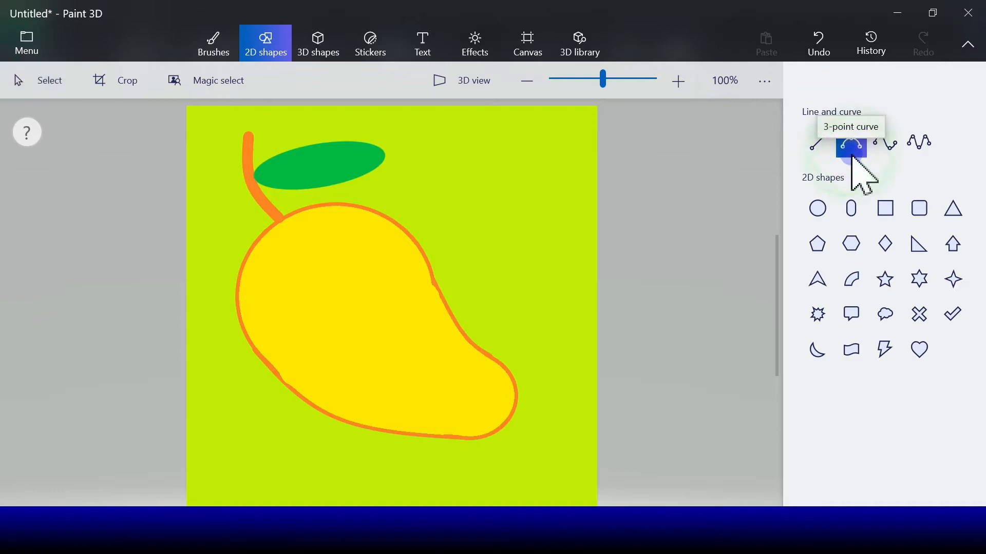
left_click(255, 176)
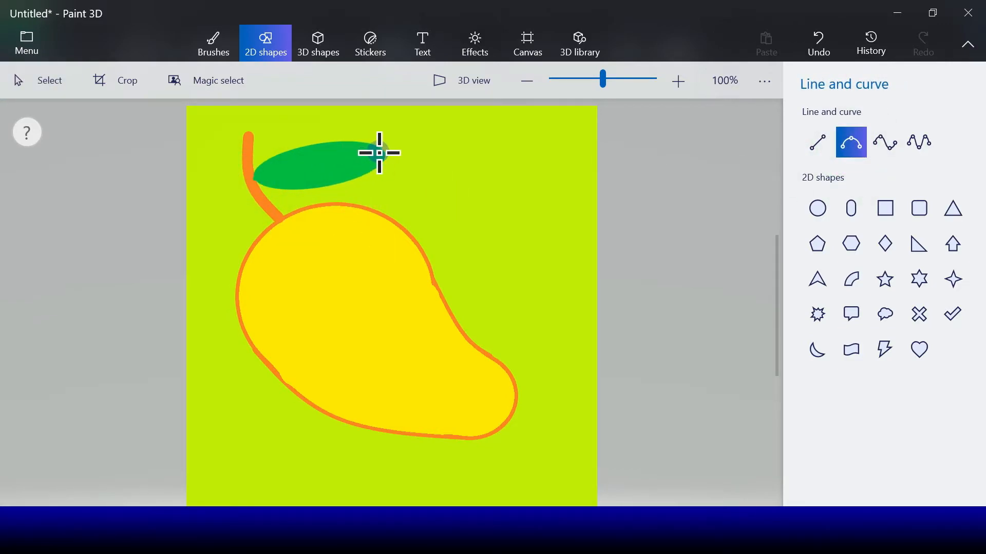
left_click_drag(383, 154, 380, 152)
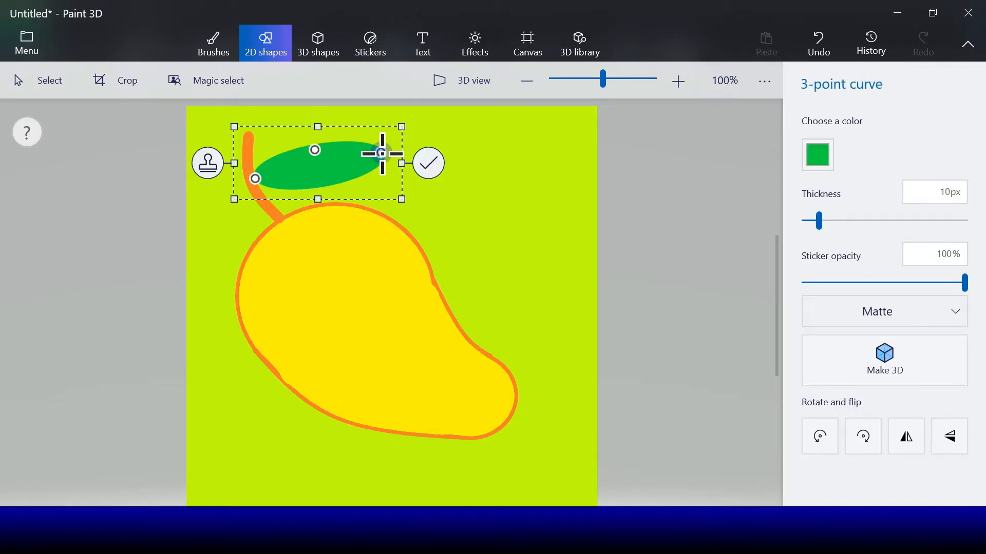
left_click(820, 160)
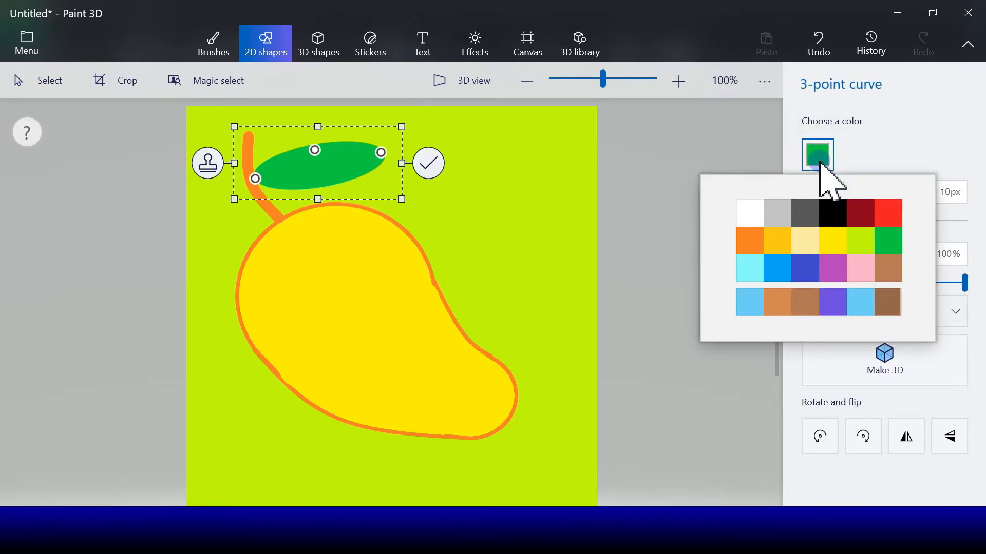
left_click(777, 240)
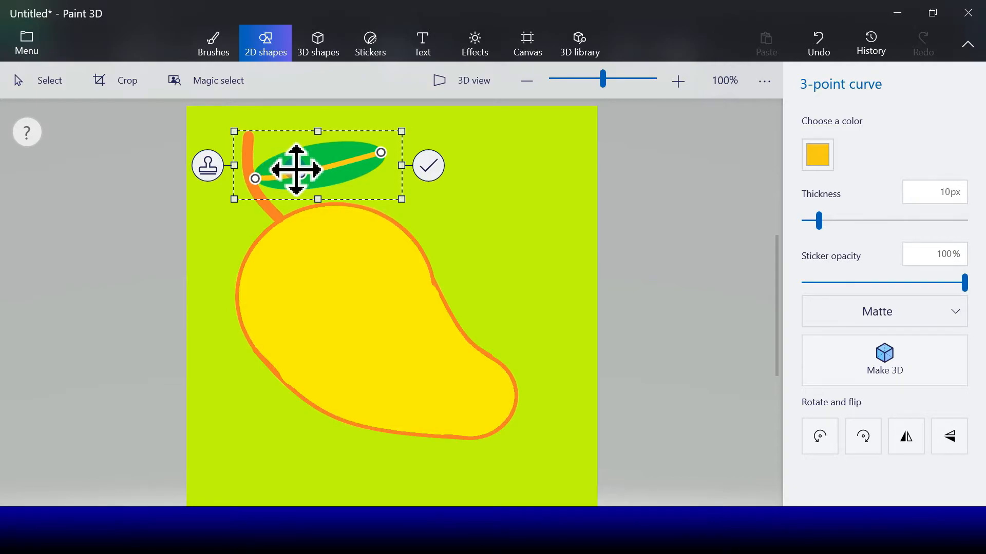
left_click(429, 165)
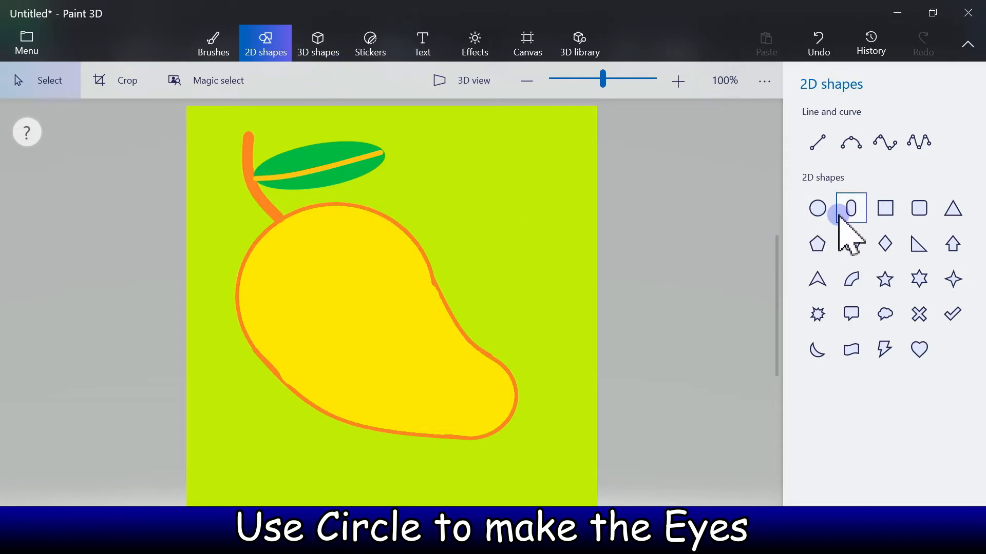
- Draw a circle on the mango's upper left with white fill and white outline as the first eye, adjusting its position and size
left_click(817, 214)
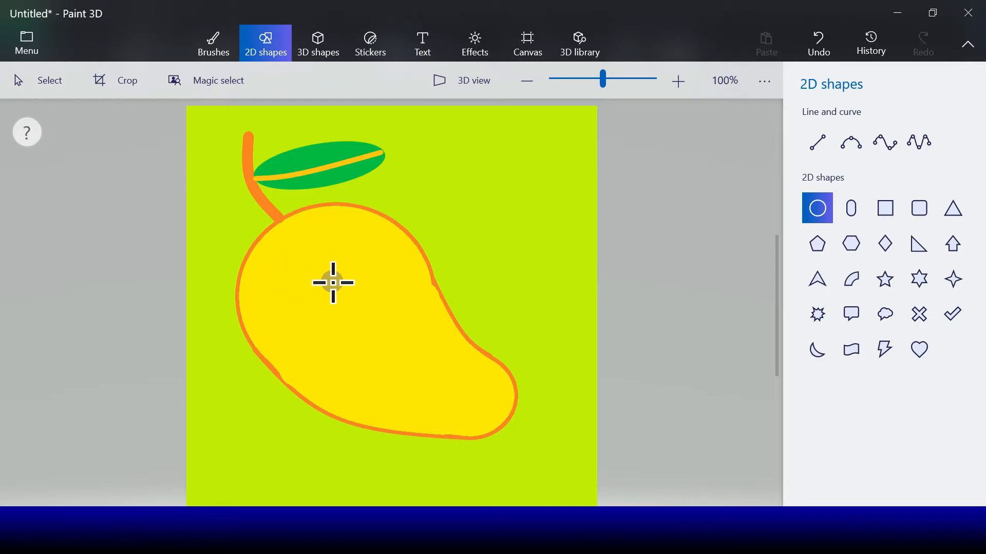
left_click_drag(319, 280, 378, 335)
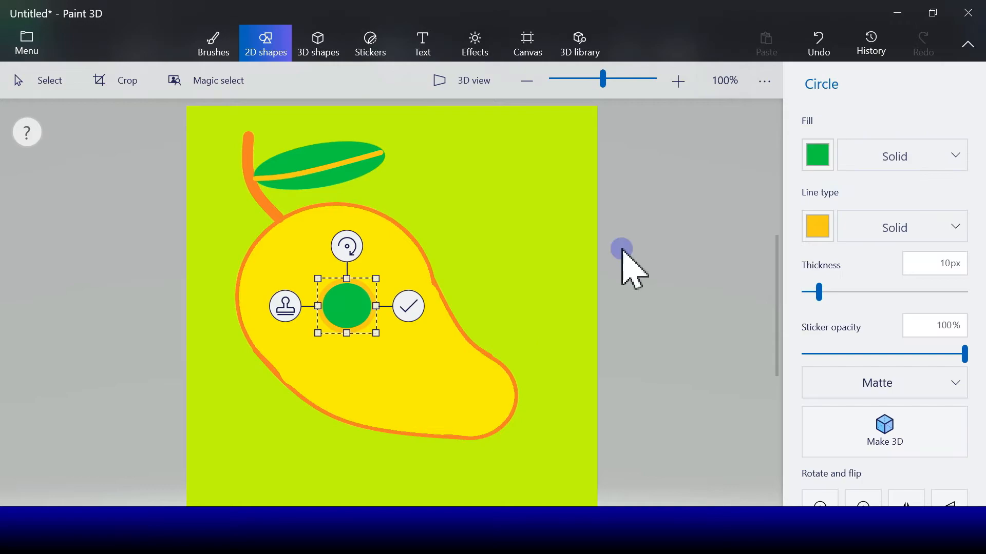
left_click(819, 155)
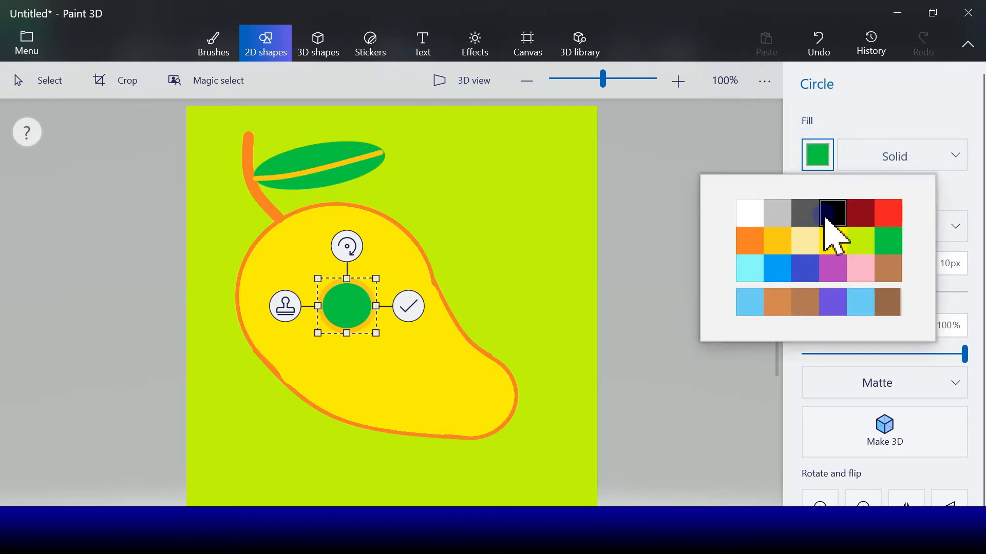
left_click(757, 215)
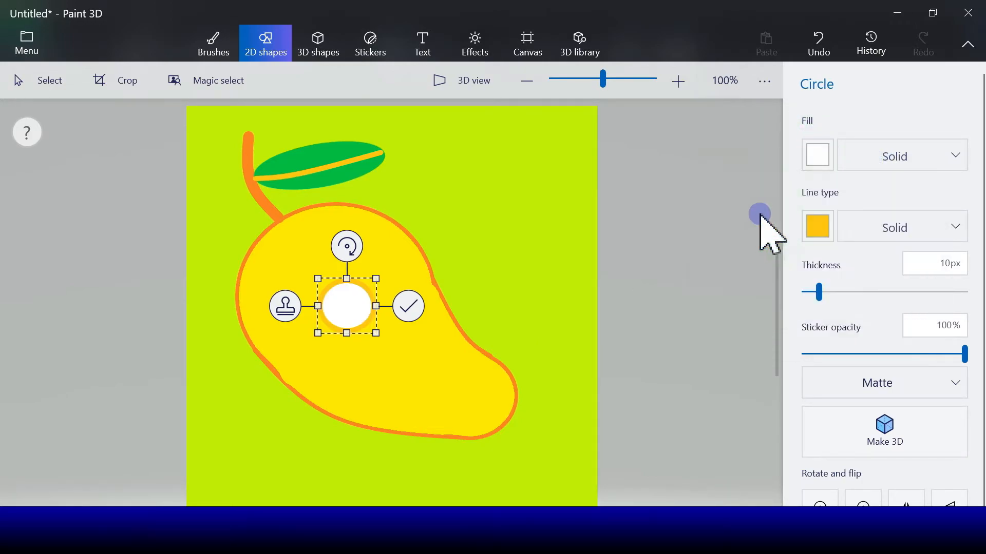
left_click(820, 226)
left_click(748, 283)
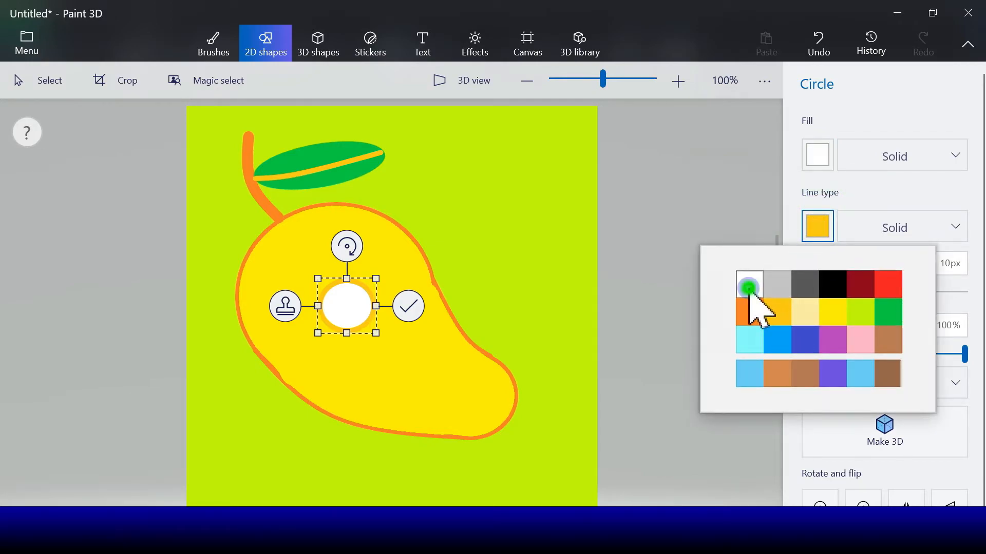
mouse_move(352, 311)
left_mouse_down()
mouse_move(329, 306)
mouse_move(342, 302)
left_mouse_up()
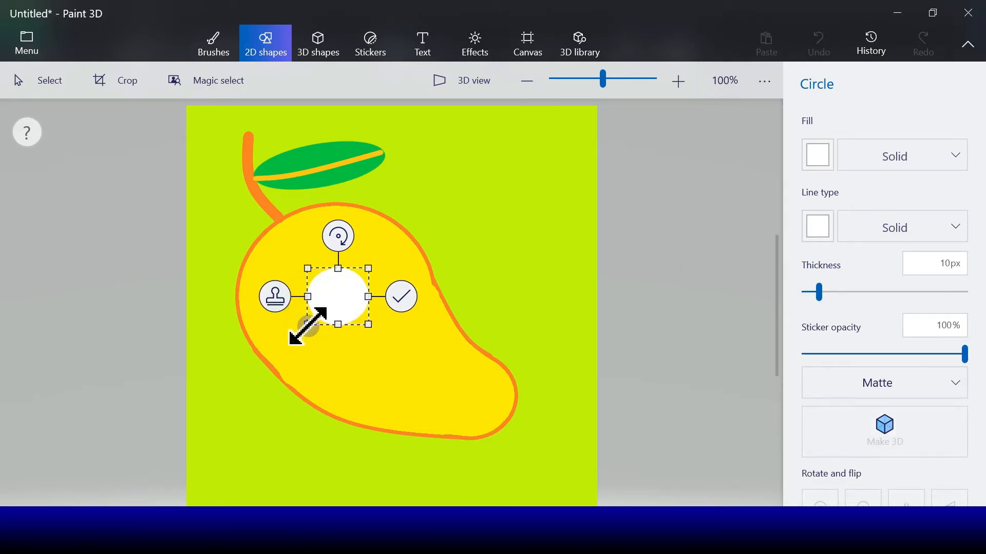
left_click_drag(346, 303, 322, 305)
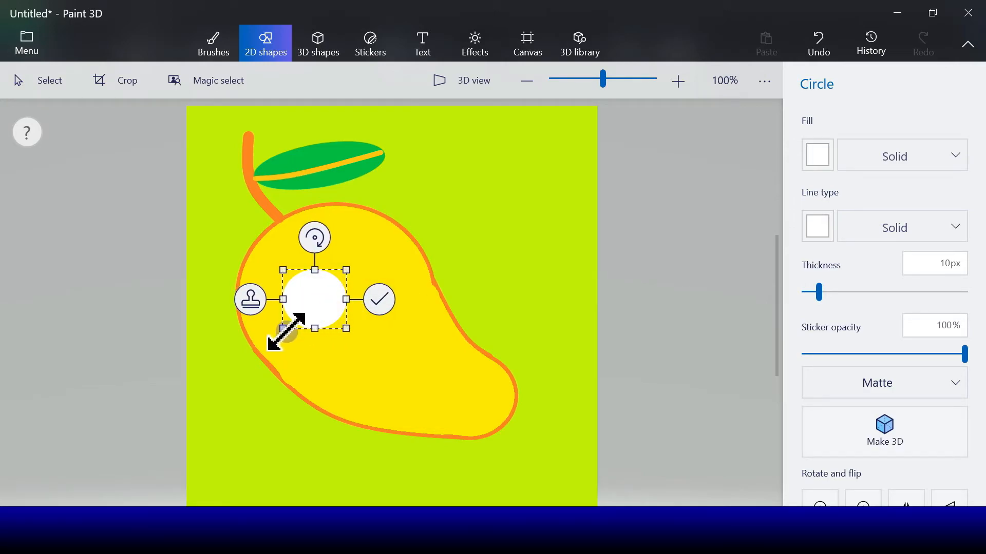
left_click_drag(287, 333, 289, 329)
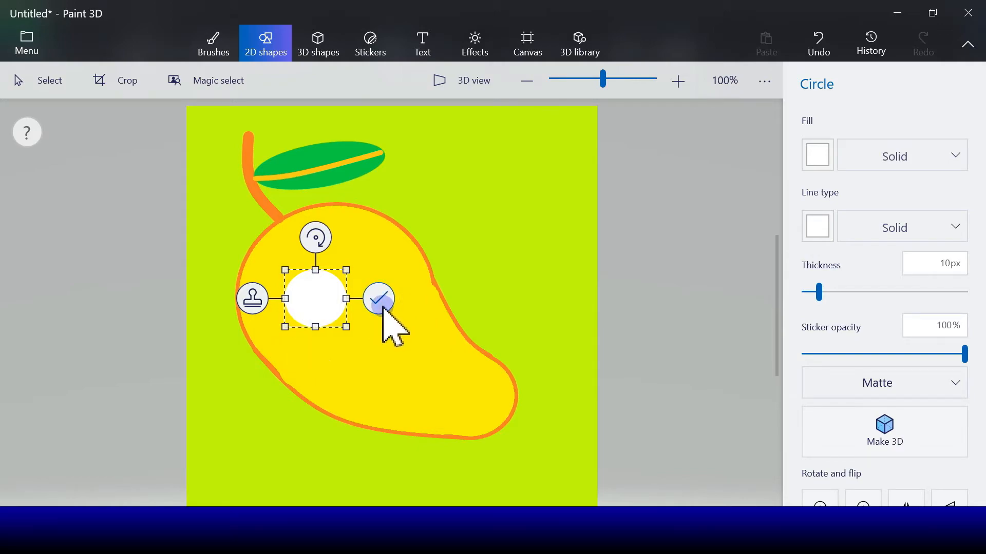
- Stamp a copy of the white eye and place it to the right as the second eye, slightly smaller
left_click(254, 299)
left_click_drag(322, 310, 393, 294)
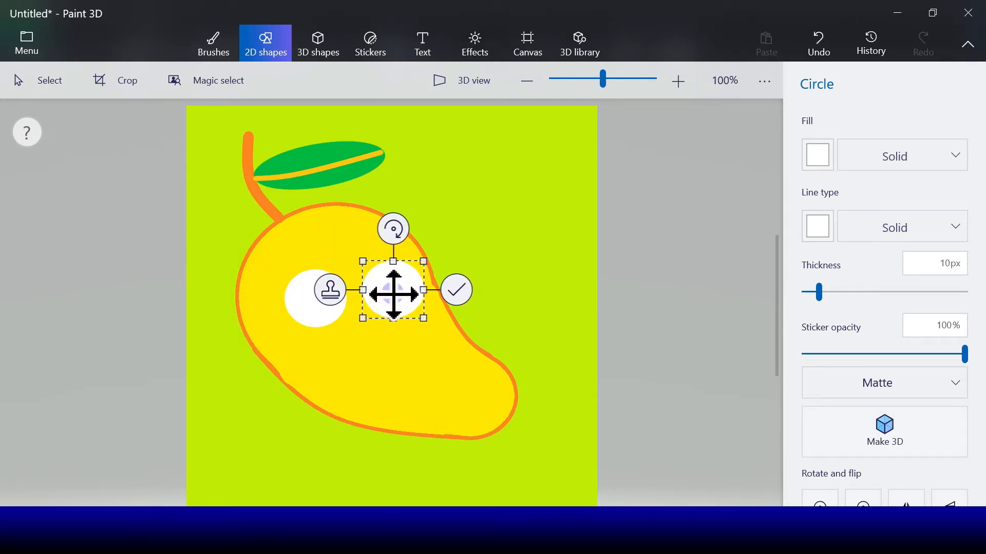
left_click_drag(425, 257, 416, 263)
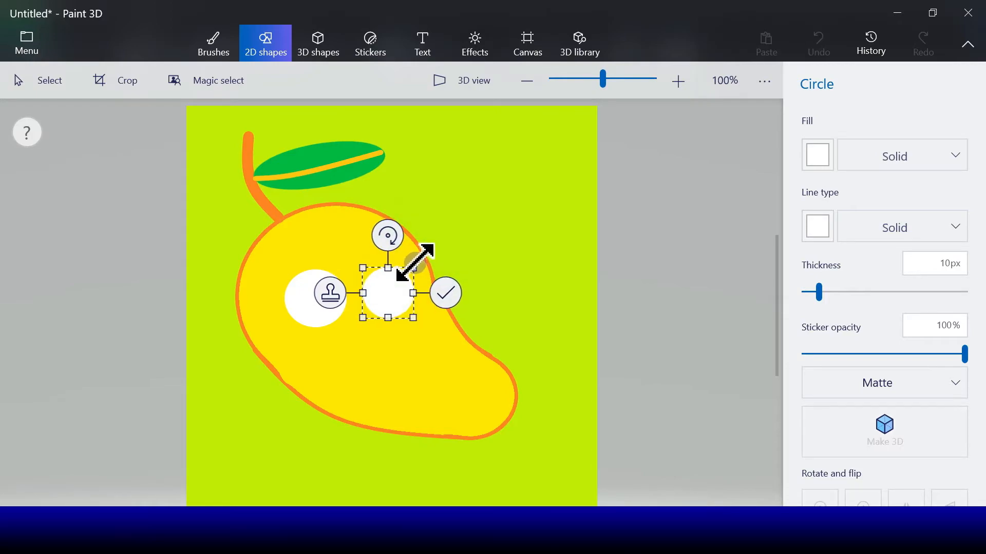
left_click_drag(390, 294, 386, 293)
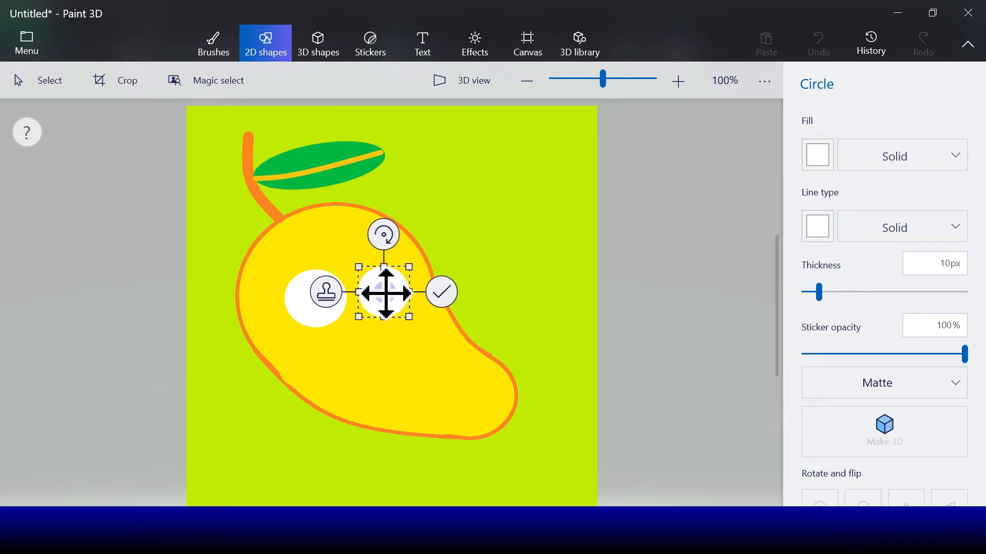
left_click_drag(325, 302, 329, 307)
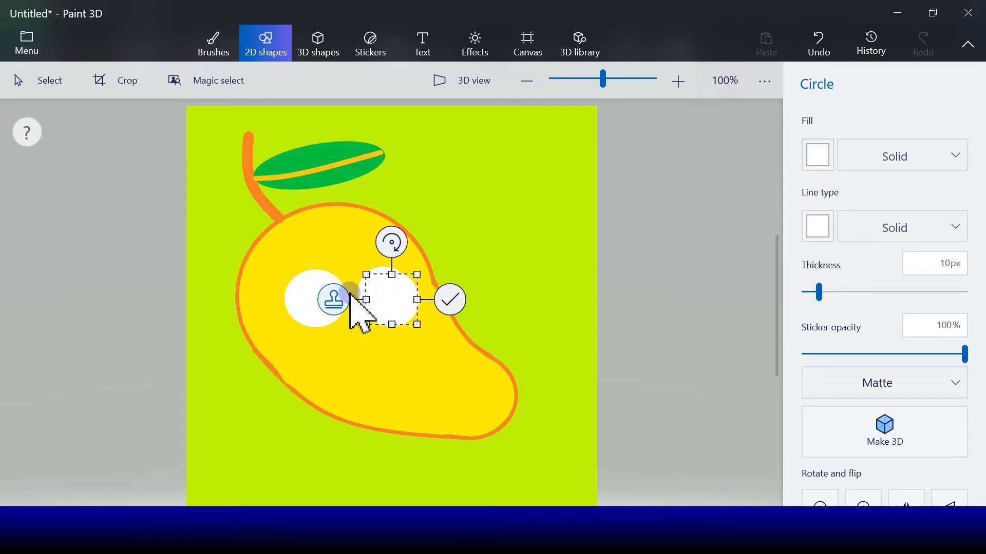
- Set the selected circle's outline and fill to black and shrink it into a pupil inside the right eye
left_click(816, 228)
left_click(834, 285)
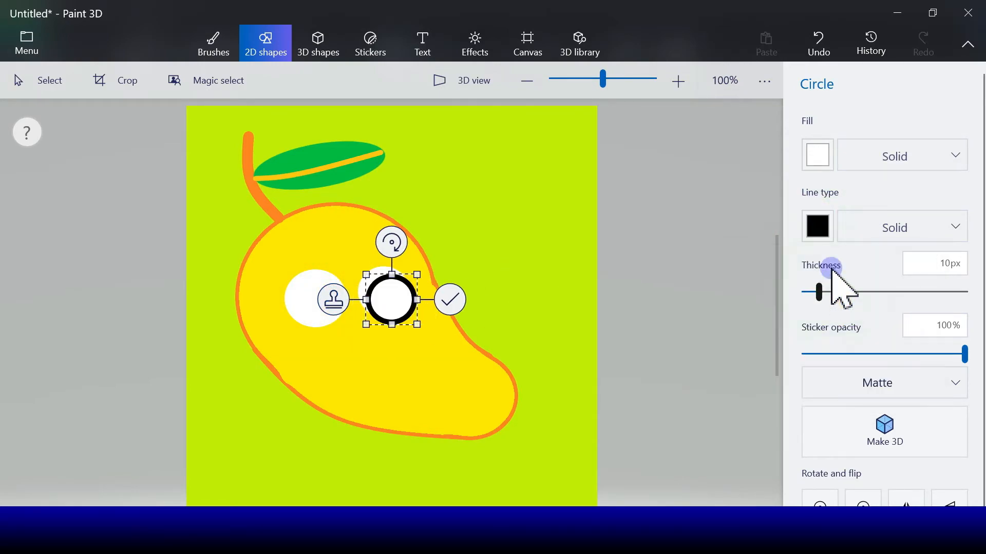
left_click(825, 149)
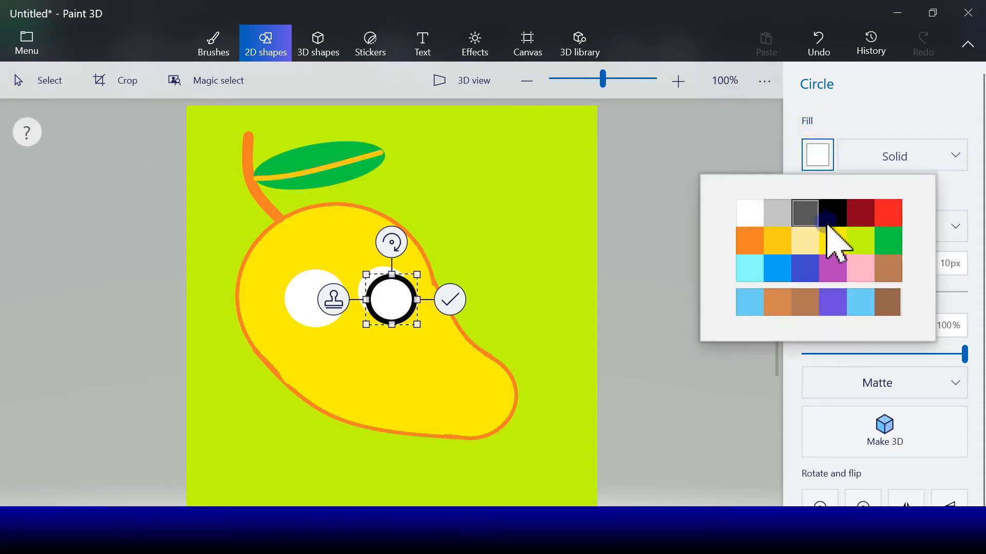
left_click(833, 226)
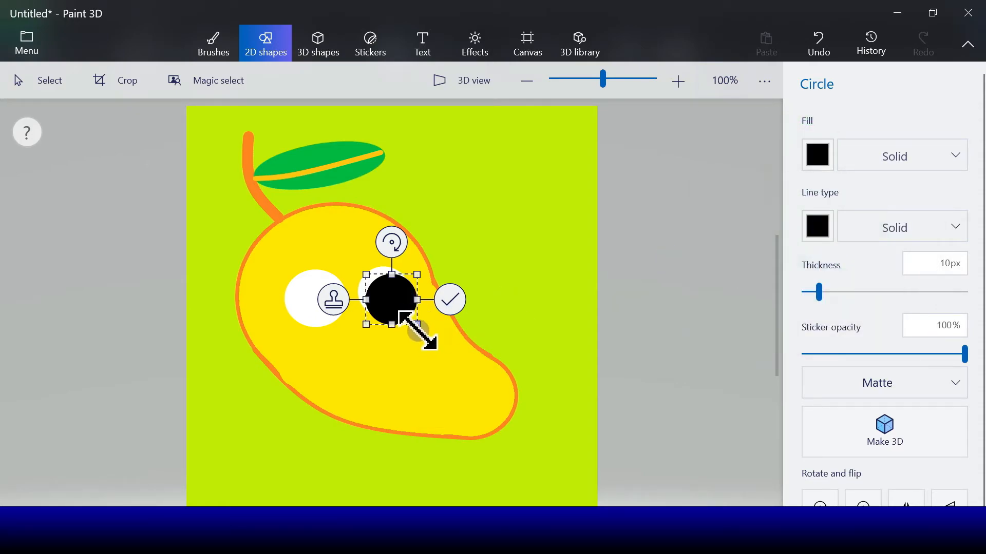
left_click_drag(417, 330, 378, 296)
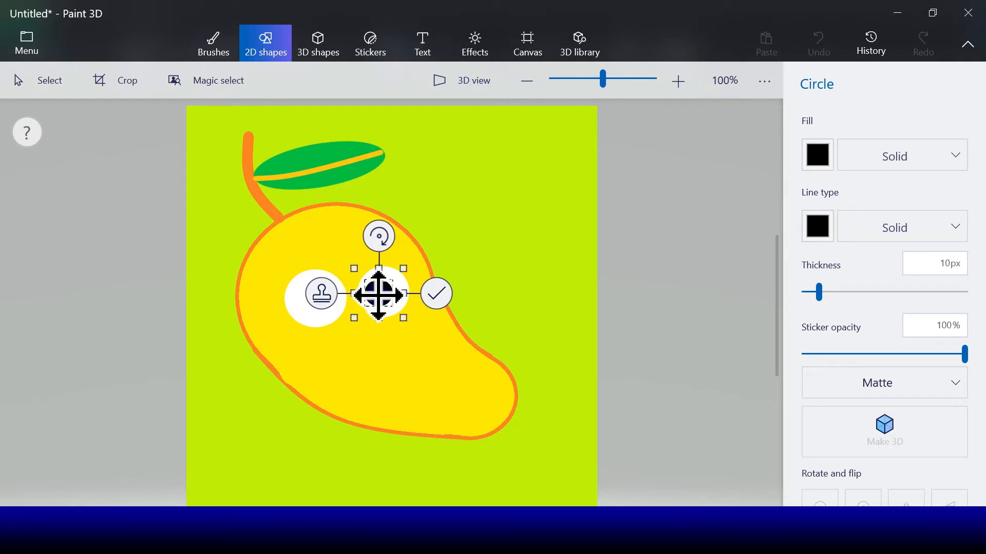
- Stamp a copy of the black pupil and move it into the left eye
left_click(322, 293)
left_click_drag(388, 301, 328, 299)
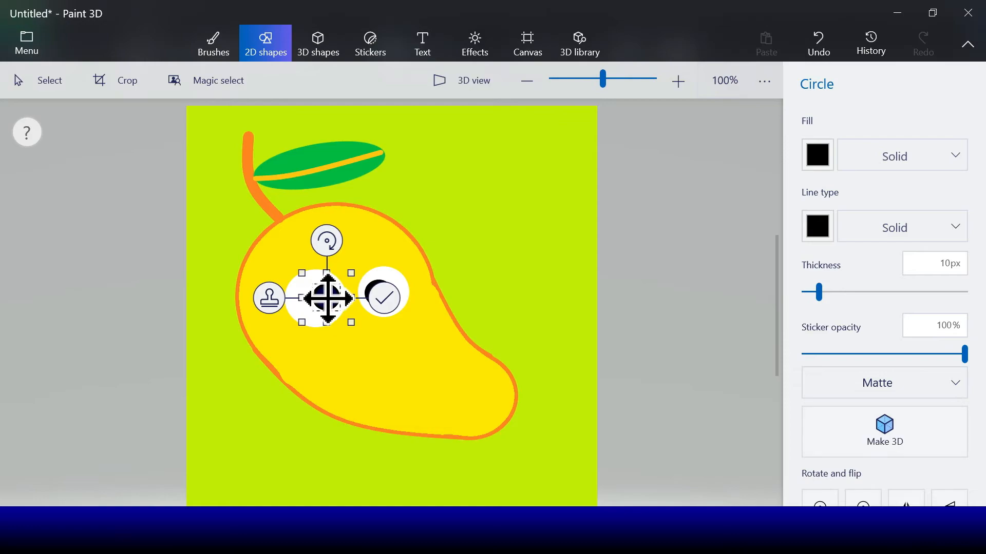
- Make a small circle with white fill and white outline and place it on the left pupil as a highlight
left_click(271, 300)
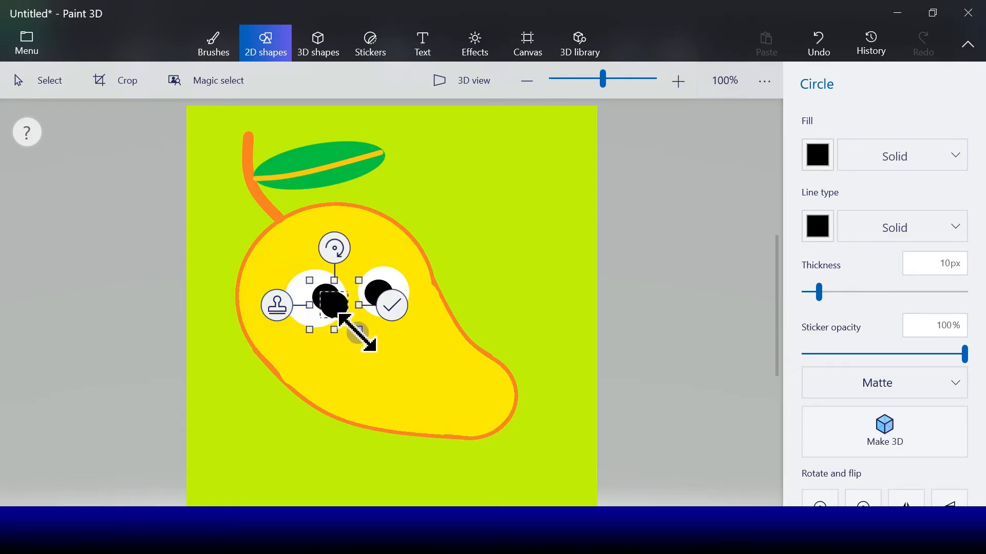
key("ctrl+z")
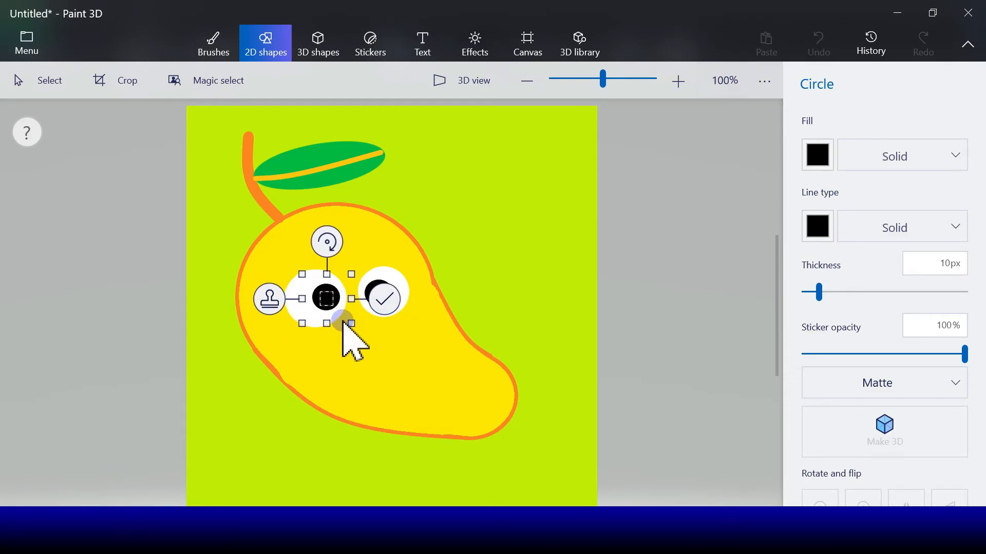
left_click_drag(343, 322, 340, 320)
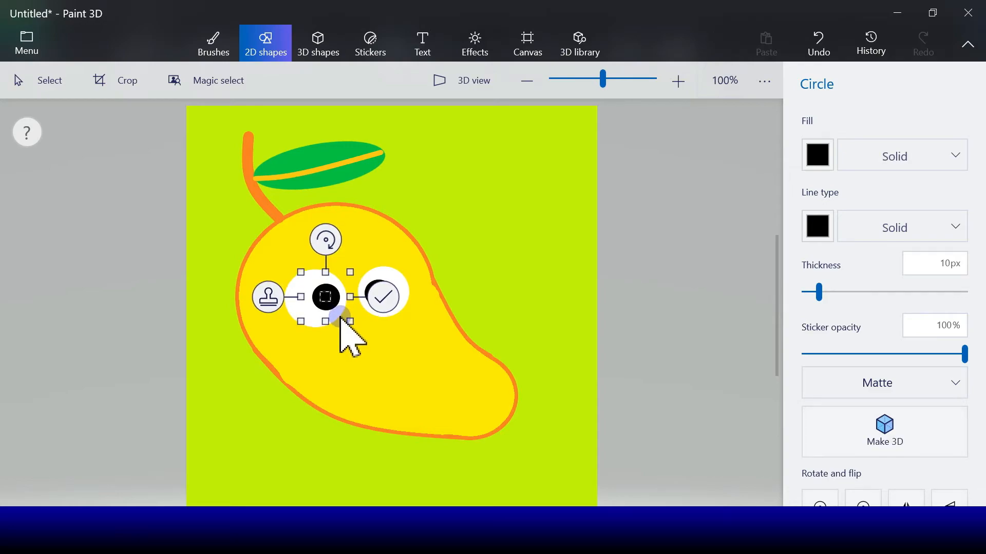
left_click(811, 223)
left_click(750, 283)
left_click(817, 158)
left_click(743, 216)
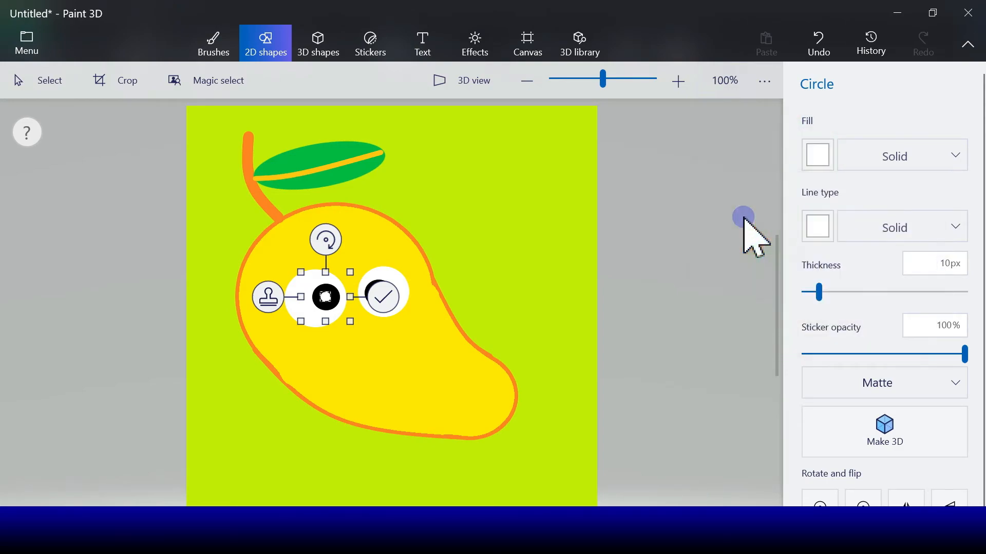
left_click_drag(334, 304, 325, 299)
- Stamp a copy of the white highlight, place it on the right pupil, and commit
left_click(264, 295)
left_click_drag(335, 304, 381, 293)
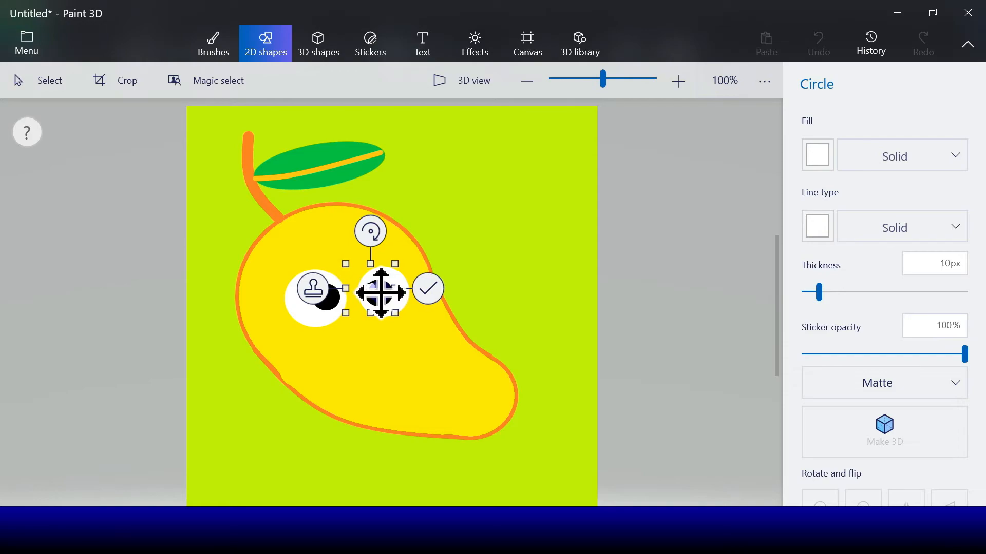
left_click(429, 289)
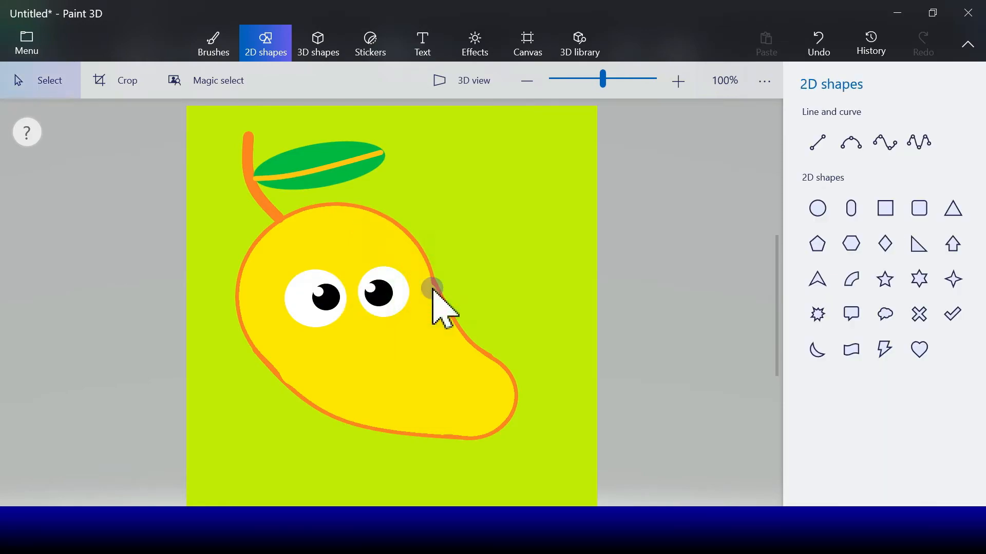
- Draw a black straight line below the eyes as the top edge of the mouth and commit it
left_click(821, 143)
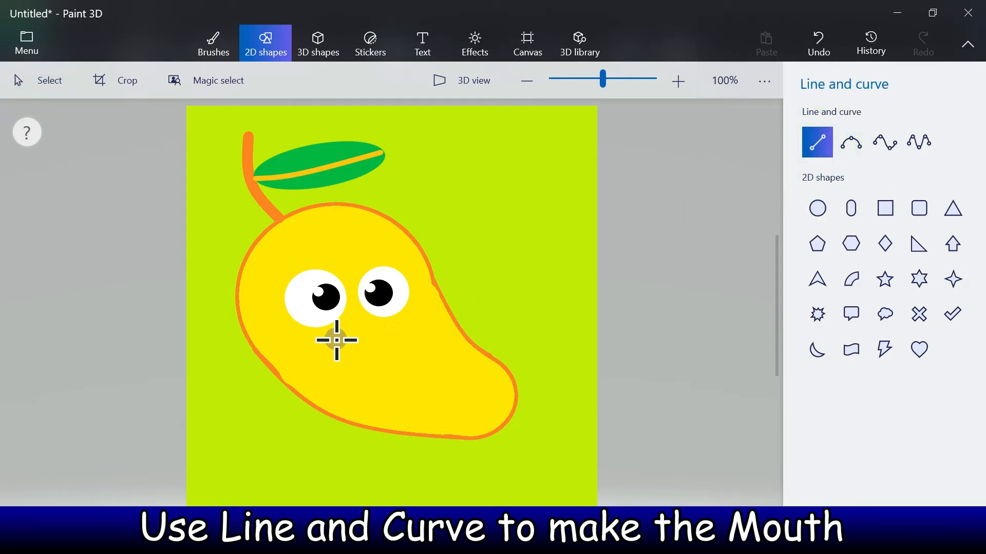
left_click_drag(332, 335, 386, 327)
left_click(819, 156)
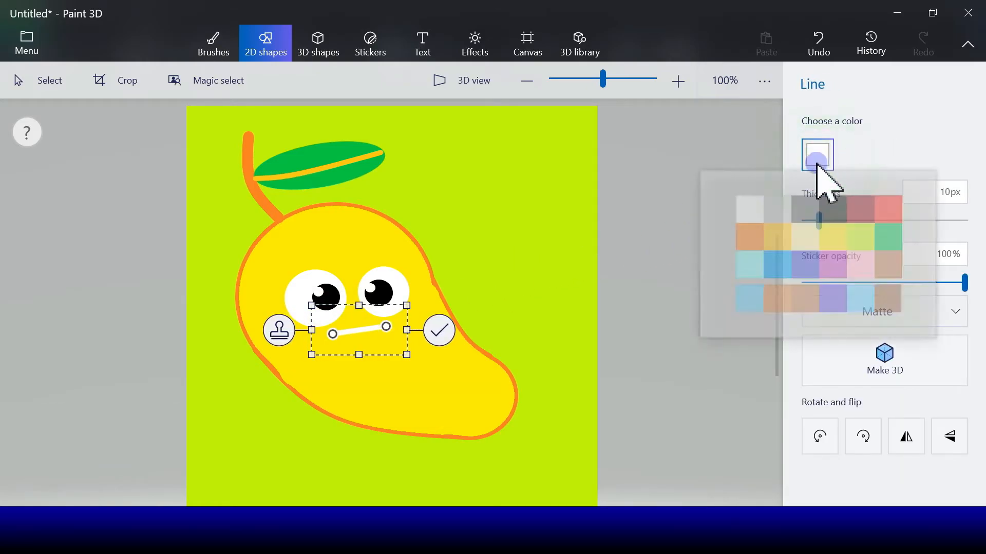
left_click(834, 214)
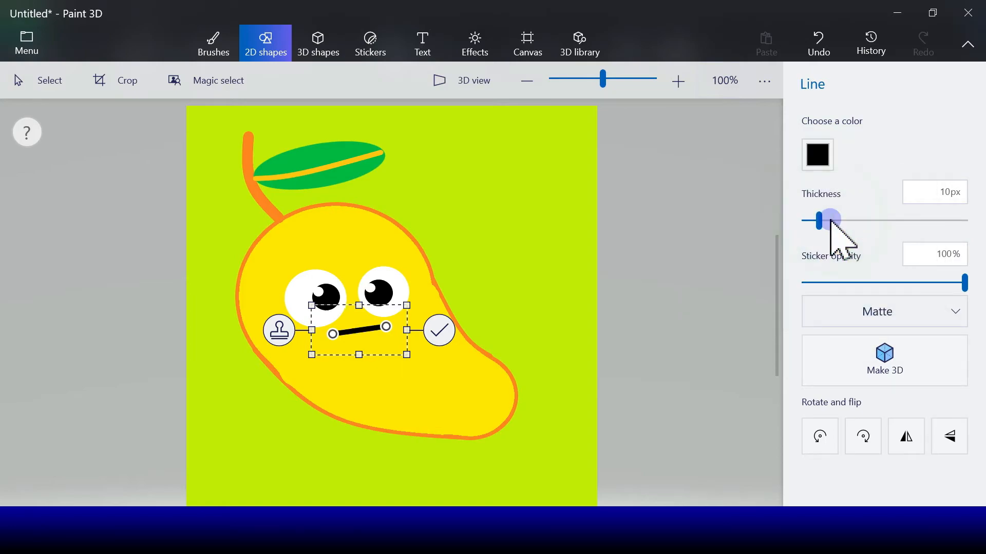
left_click(436, 337)
- Draw a 4-point curve under the line to close the mouth into a half-moon shape and commit it
left_click(883, 144)
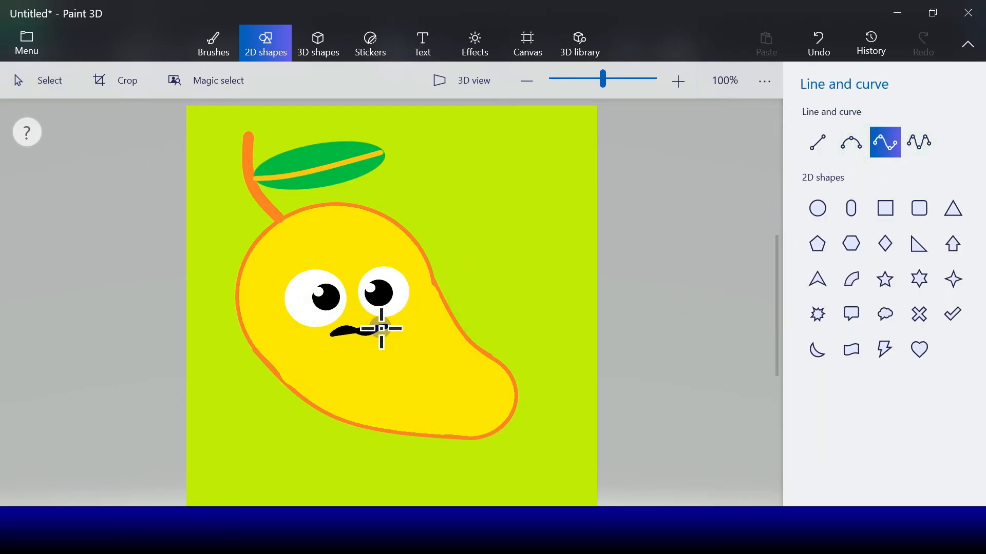
left_click_drag(388, 326, 388, 326)
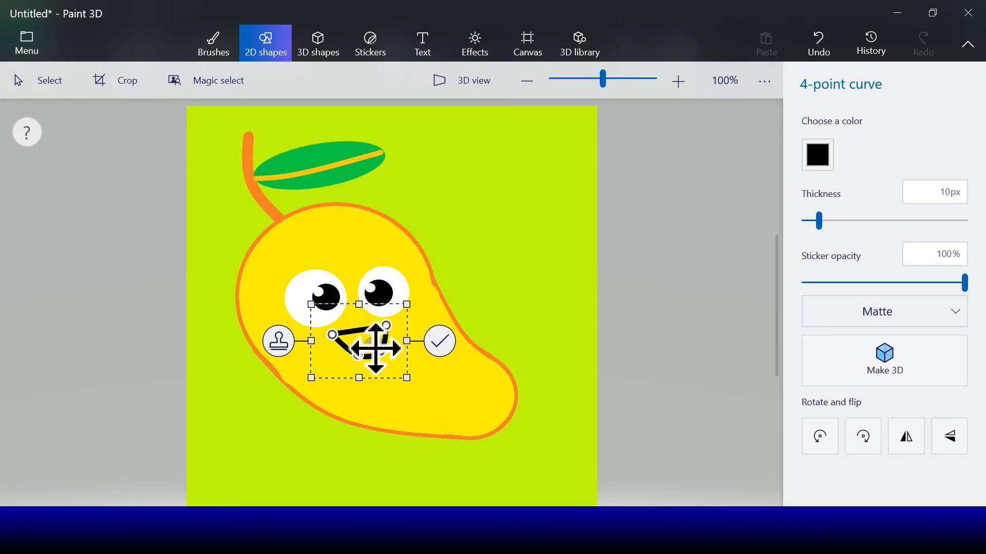
left_click_drag(359, 355, 355, 357)
left_click(440, 341)
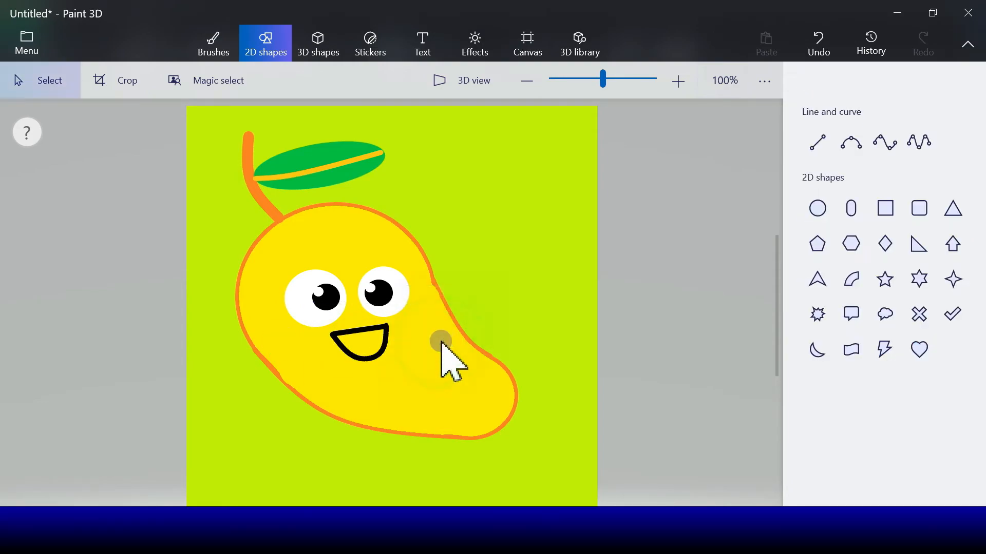
- Fill the inside of the mouth with black using the Fill tool
left_click(201, 46)
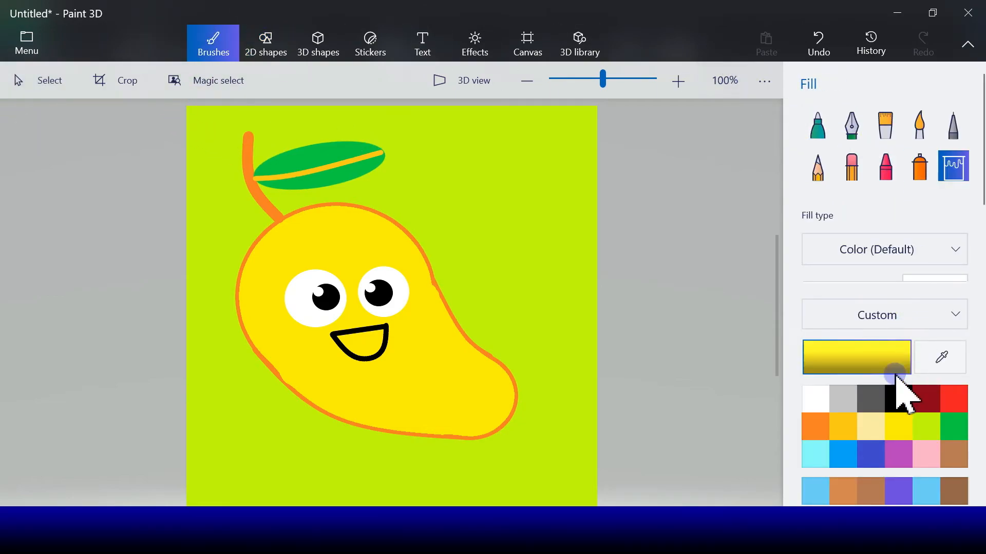
left_click(897, 400)
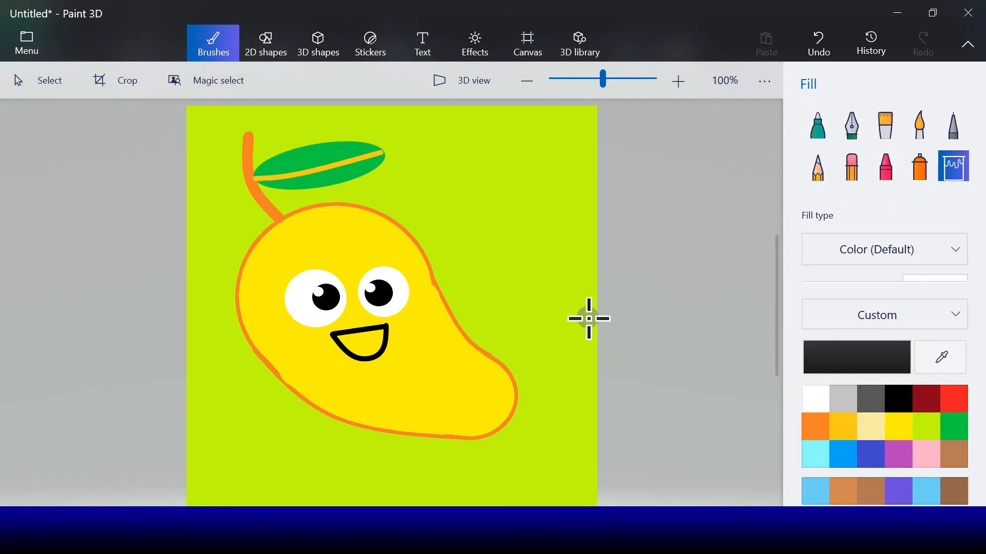
left_click(370, 336)
- Draw a red 3-point curve across the lower part of the mouth as the tongue's edge and commit it
left_click(862, 117)
left_click(300, 57)
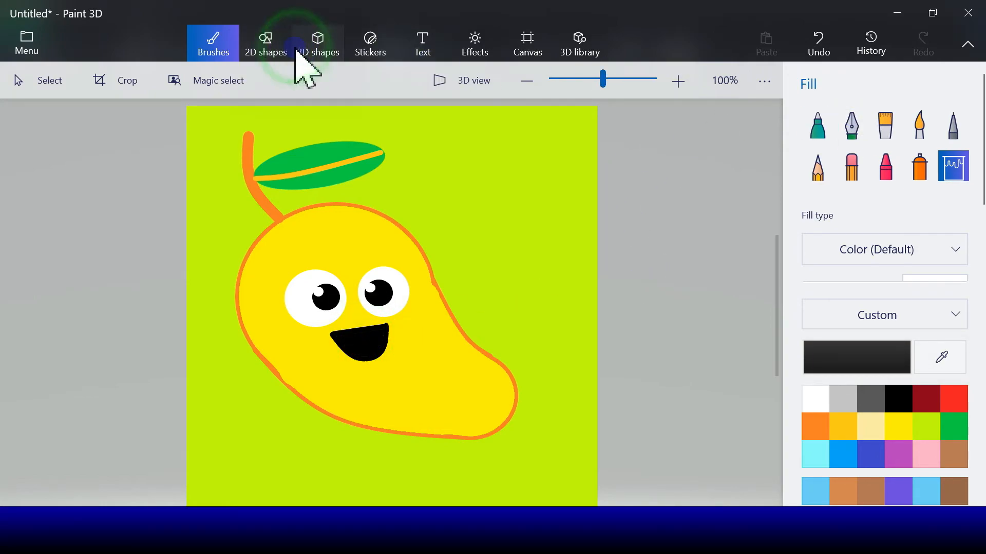
left_click(275, 51)
left_click(850, 147)
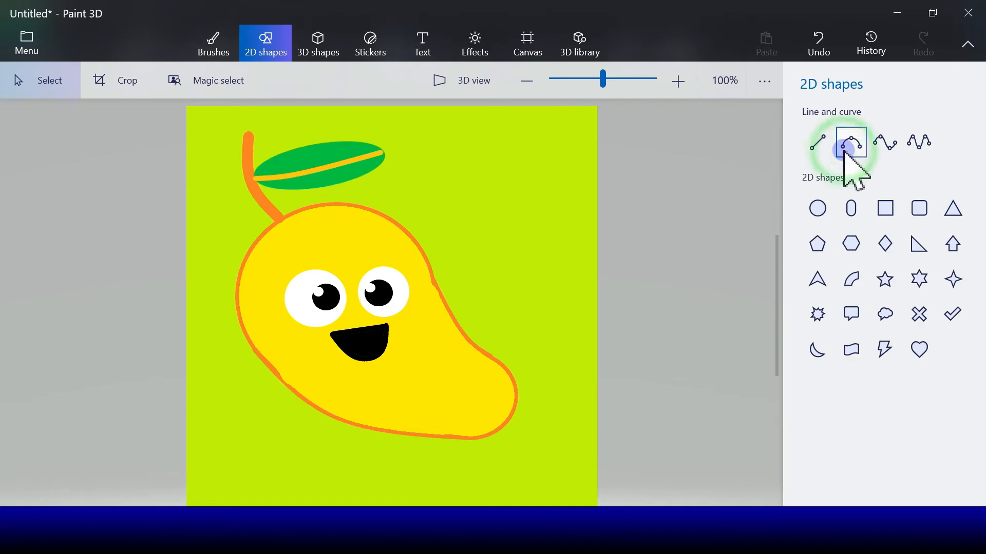
left_click(344, 345)
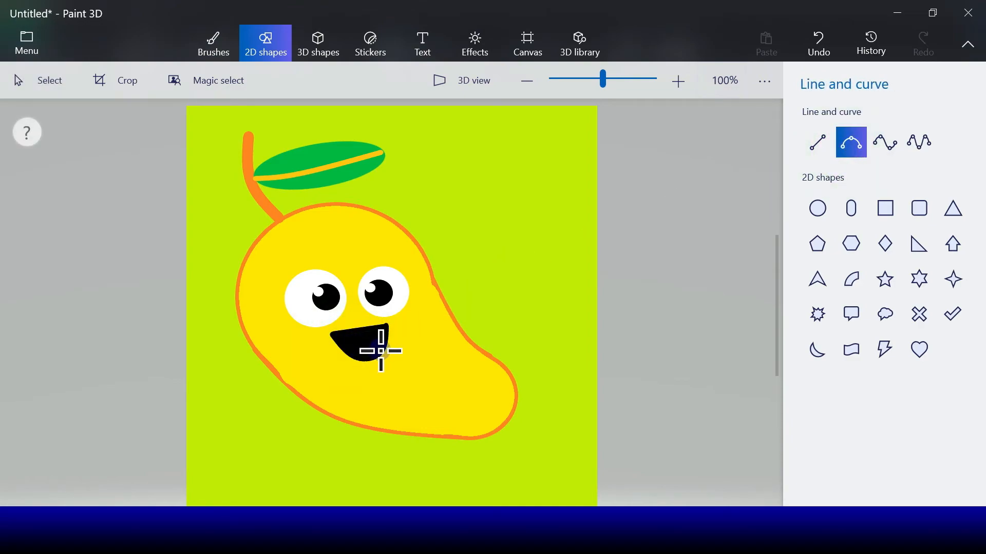
left_click(384, 354)
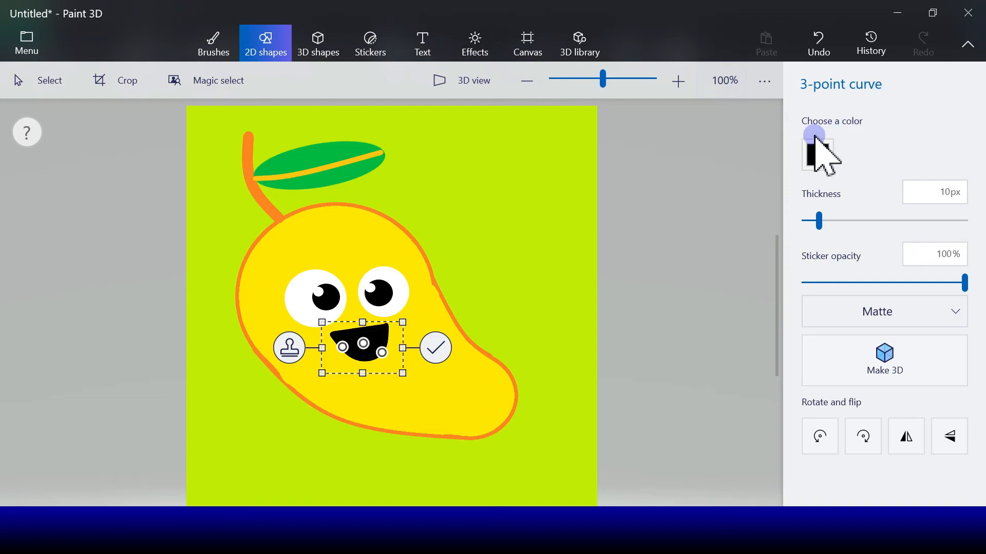
left_click(818, 152)
left_click(884, 211)
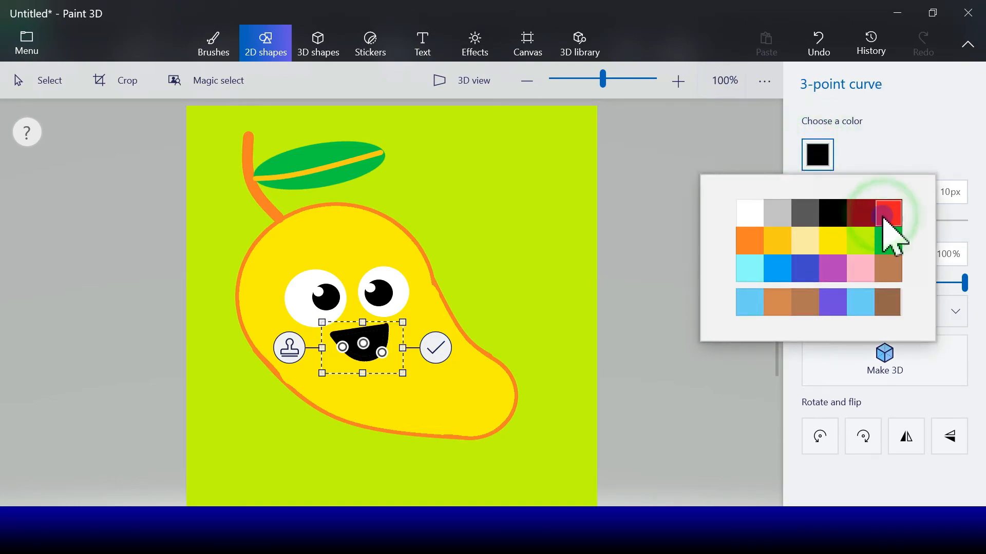
left_click(433, 349)
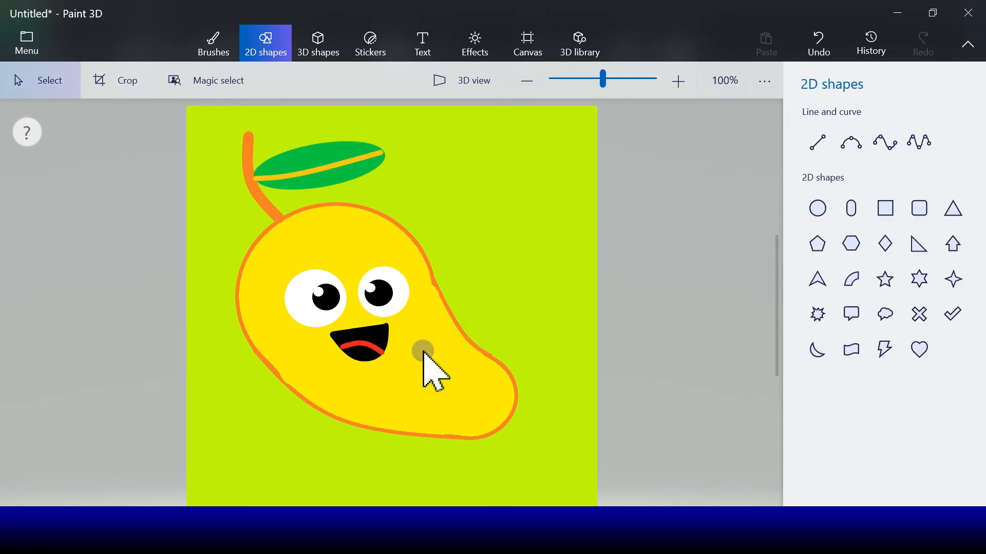
- Fill the area below the curve red as the tongue
left_click(213, 49)
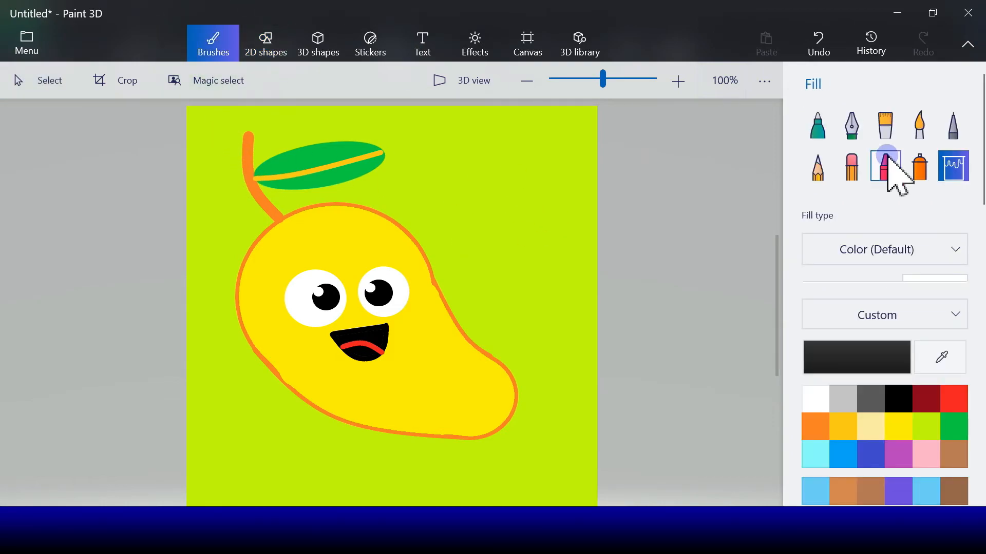
left_click(947, 401)
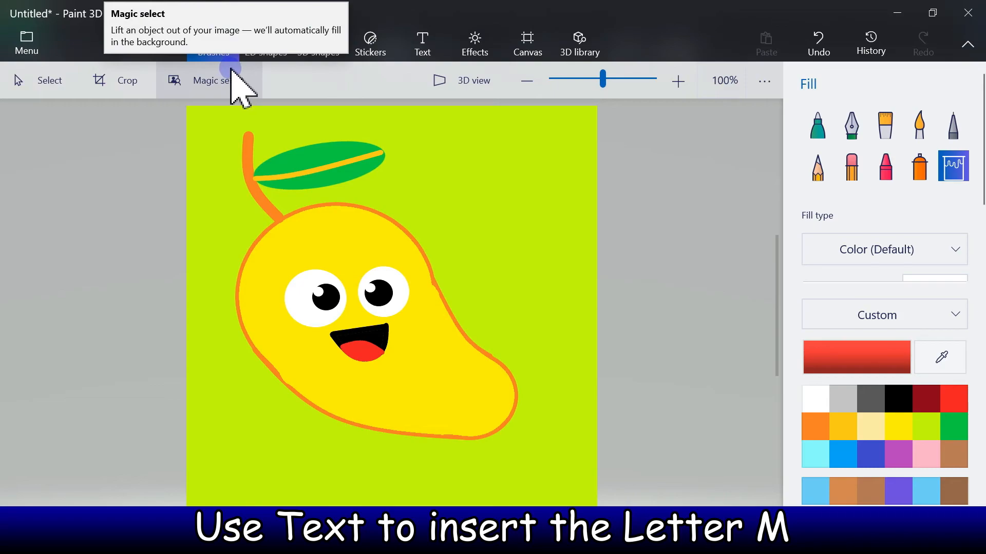
- Add the text Mm at the canvas's upper right in Russo One, size 72, indigo, and make it bold
left_click(416, 52)
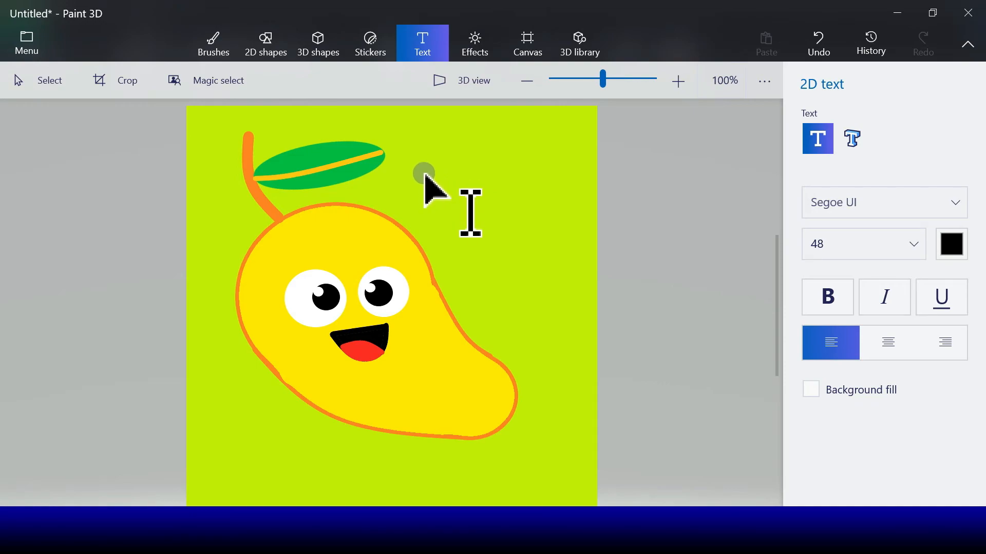
left_click(920, 202)
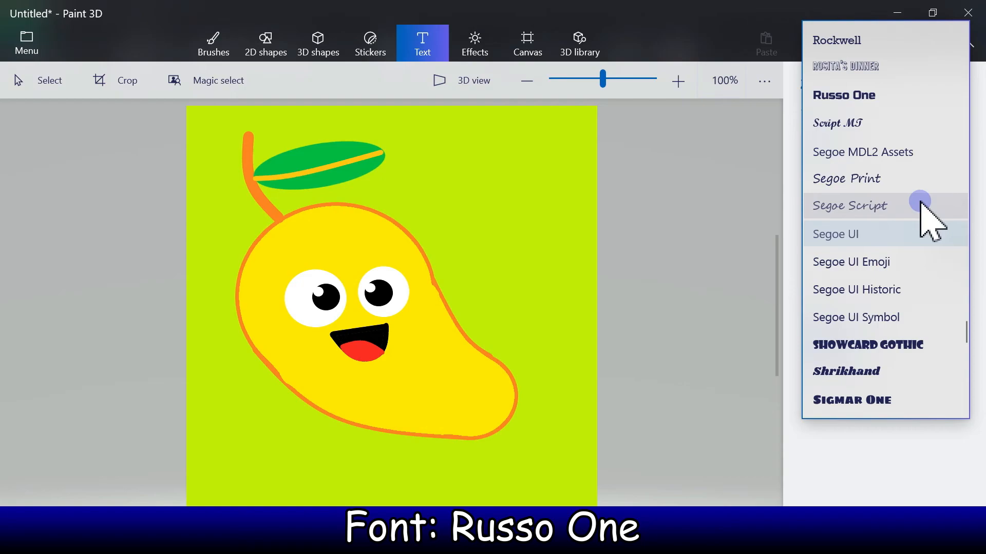
left_click(879, 99)
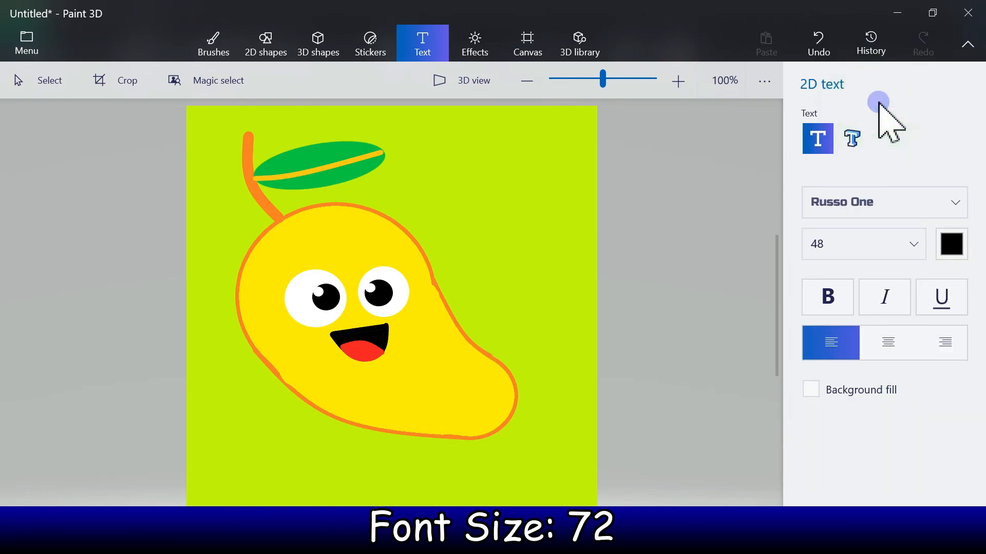
left_click_drag(421, 133, 580, 251)
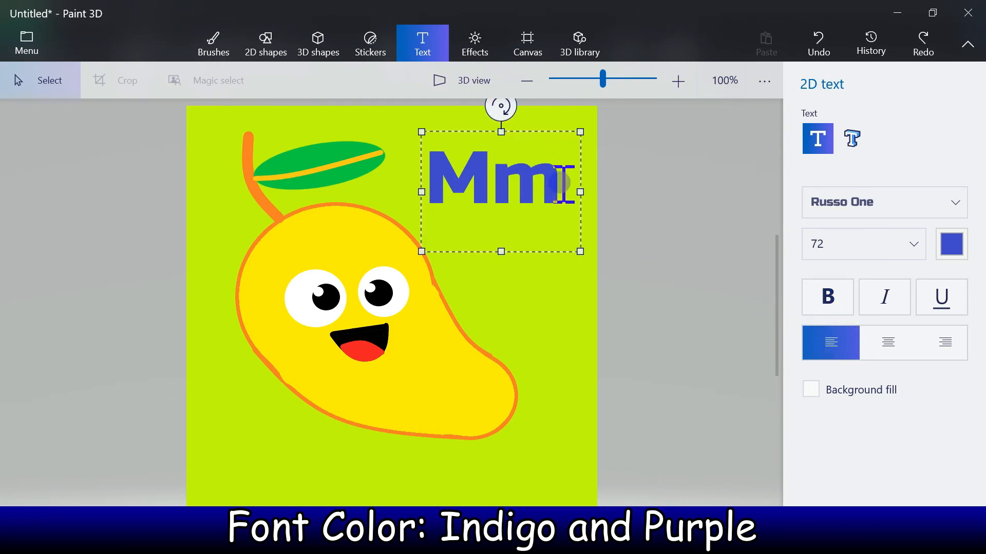
left_click_drag(555, 182, 427, 179)
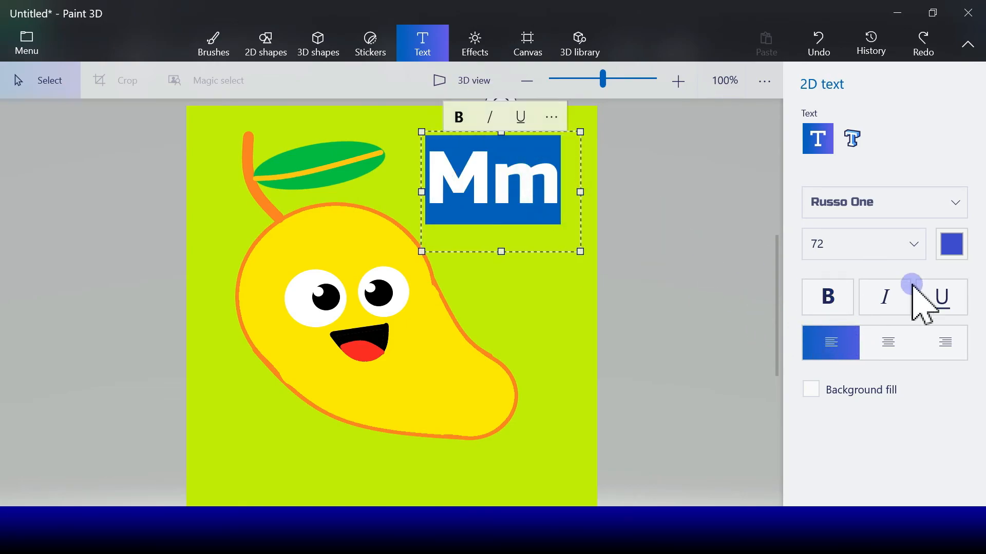
left_click(847, 312)
- Color the lowercase m purple, shorten the text box, and commit the text
left_click(911, 245)
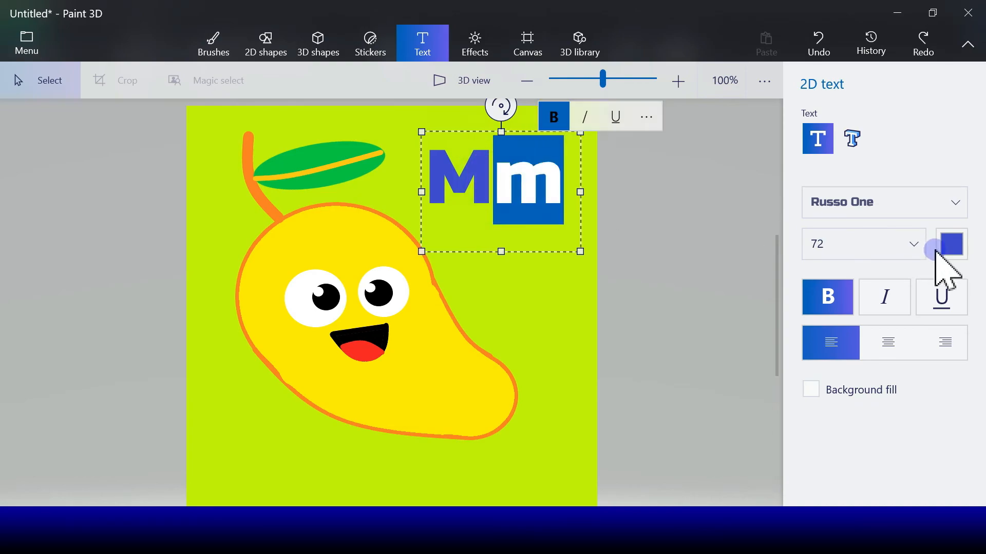
left_click(955, 252)
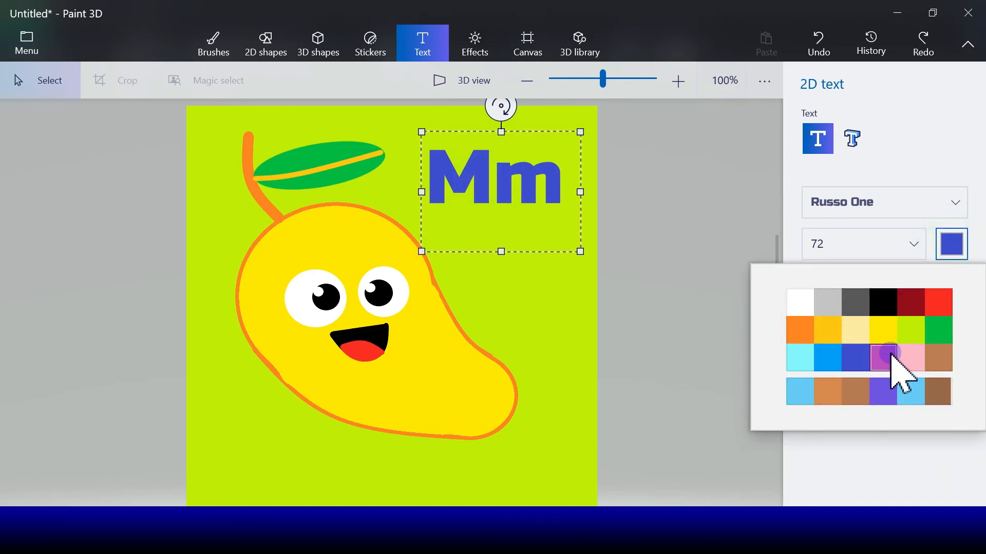
left_click(890, 359)
left_click_drag(506, 252, 506, 237)
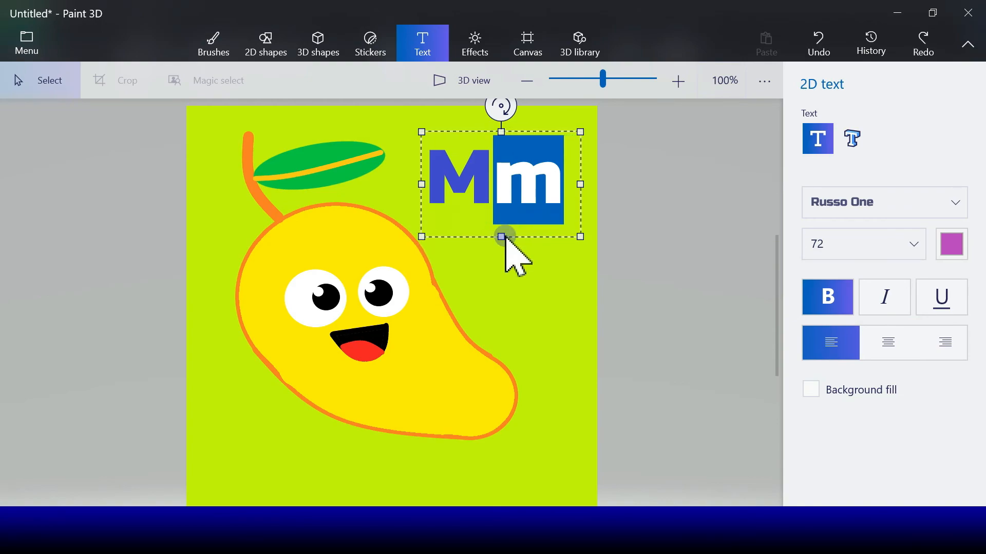
left_click(535, 262)
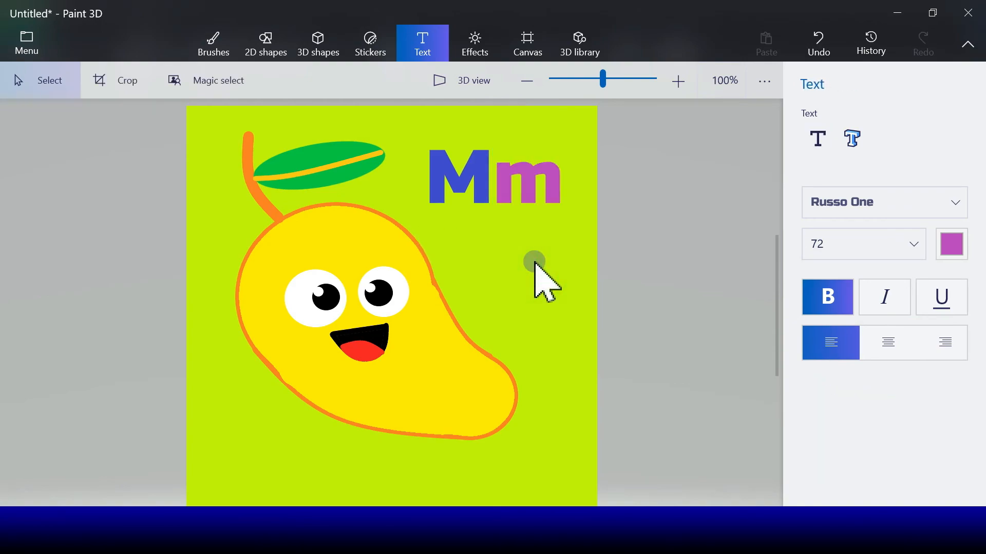
- Draw a rectangle with a red 10px outline and no fill around the Mm text, enlarge it slightly, and commit it
left_click(255, 54)
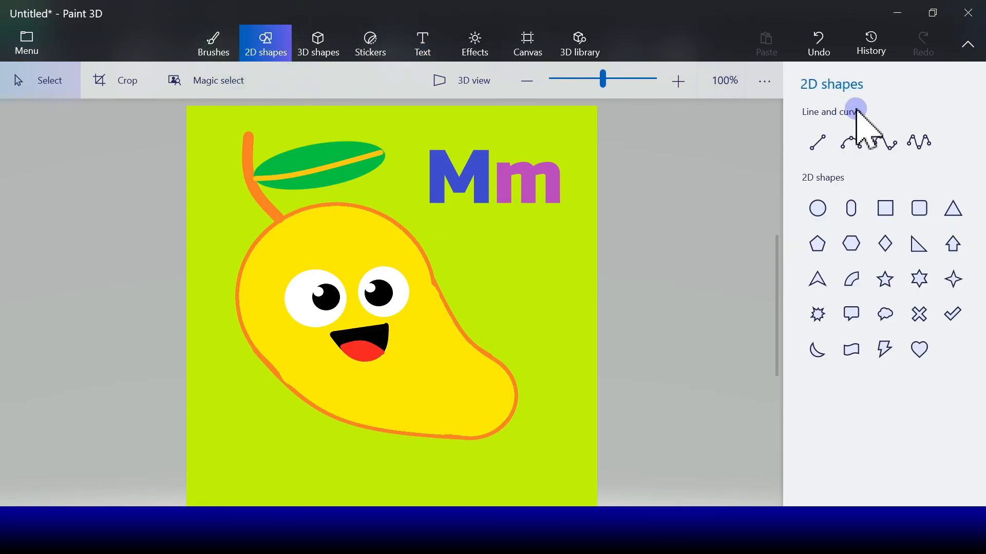
left_click(888, 218)
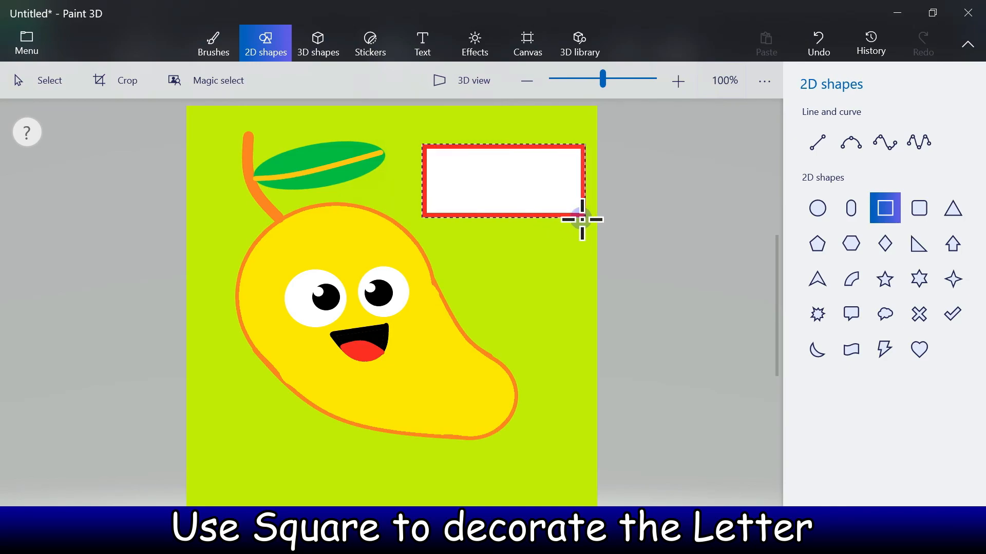
left_click_drag(580, 219, 578, 218)
left_click(821, 156)
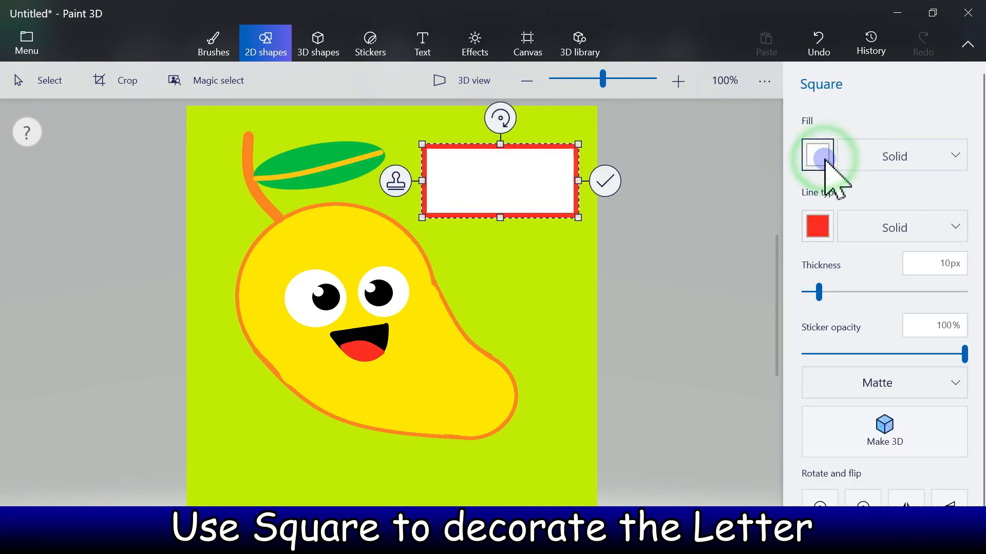
left_click(876, 160)
left_click(876, 159)
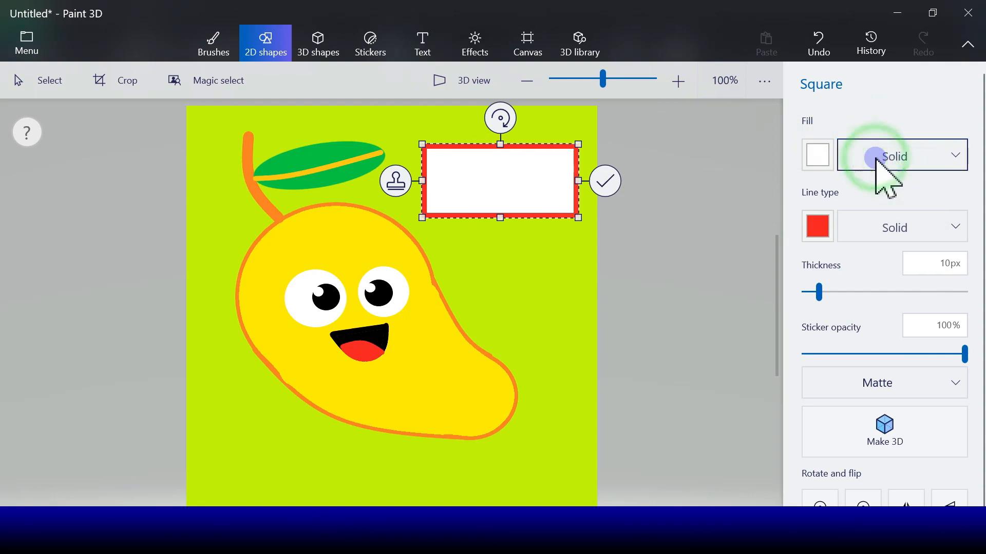
left_click(878, 127)
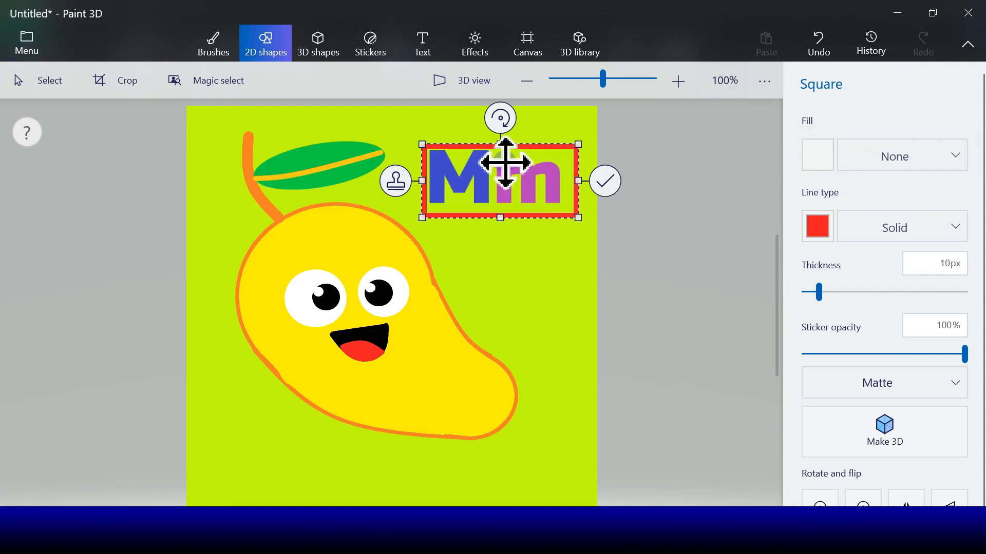
left_click_drag(419, 139, 411, 136)
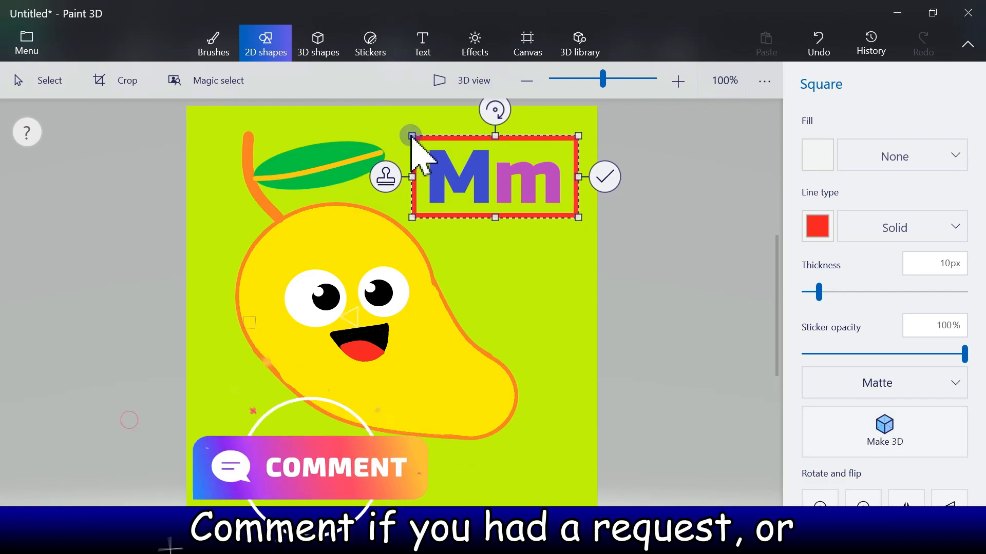
left_click(606, 175)
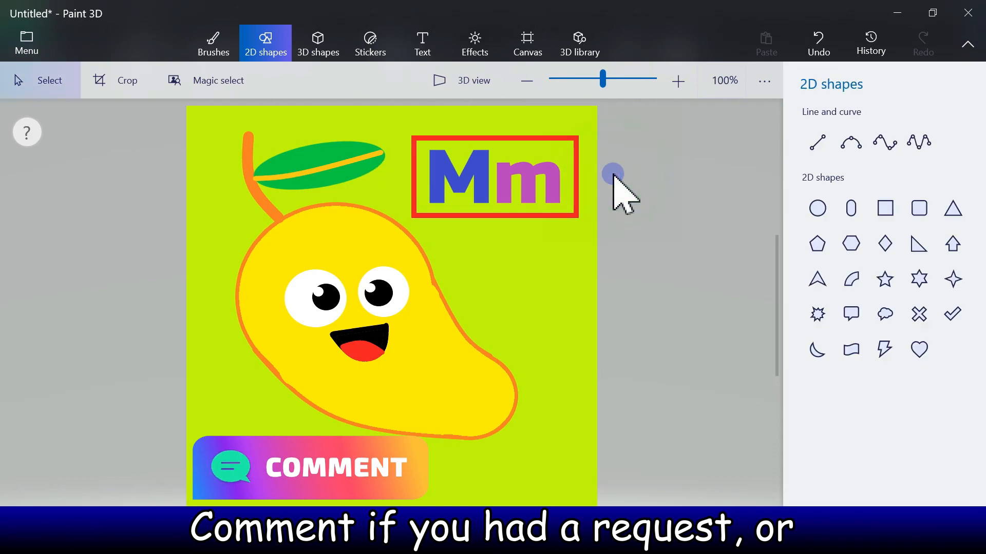
- Fill the inside of the rectangle behind the Mm letters with white using the Fill tool
left_click(213, 44)
left_click(953, 166)
left_click(816, 401)
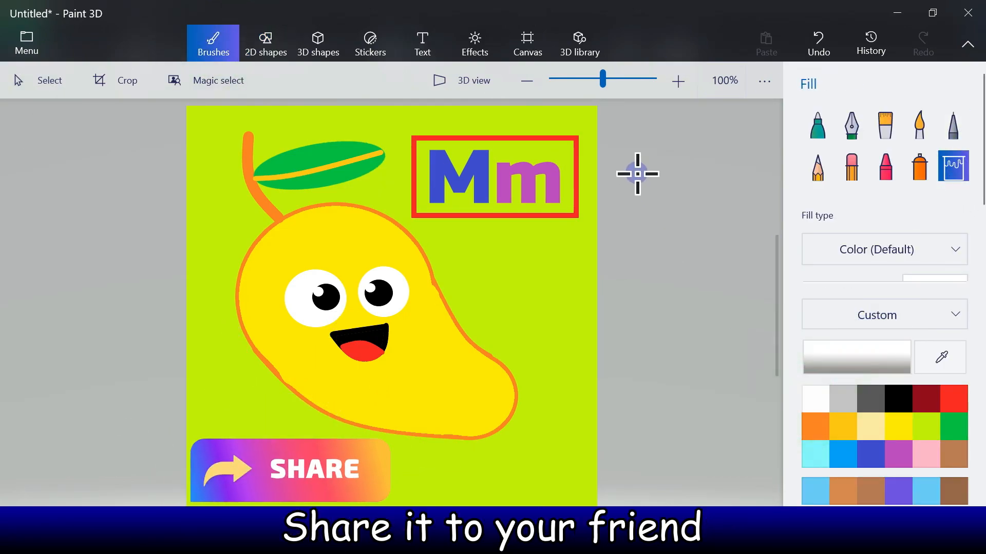
left_click(544, 156)
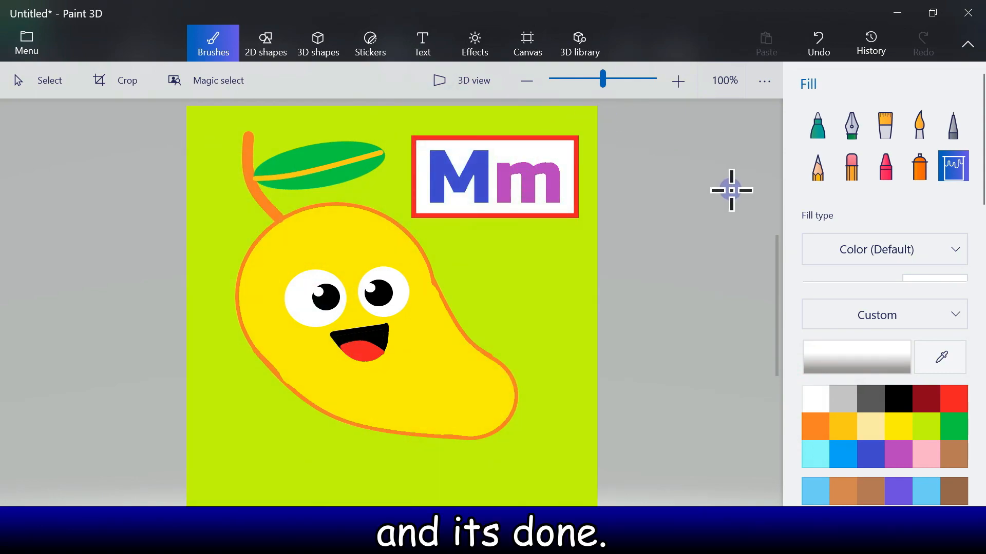